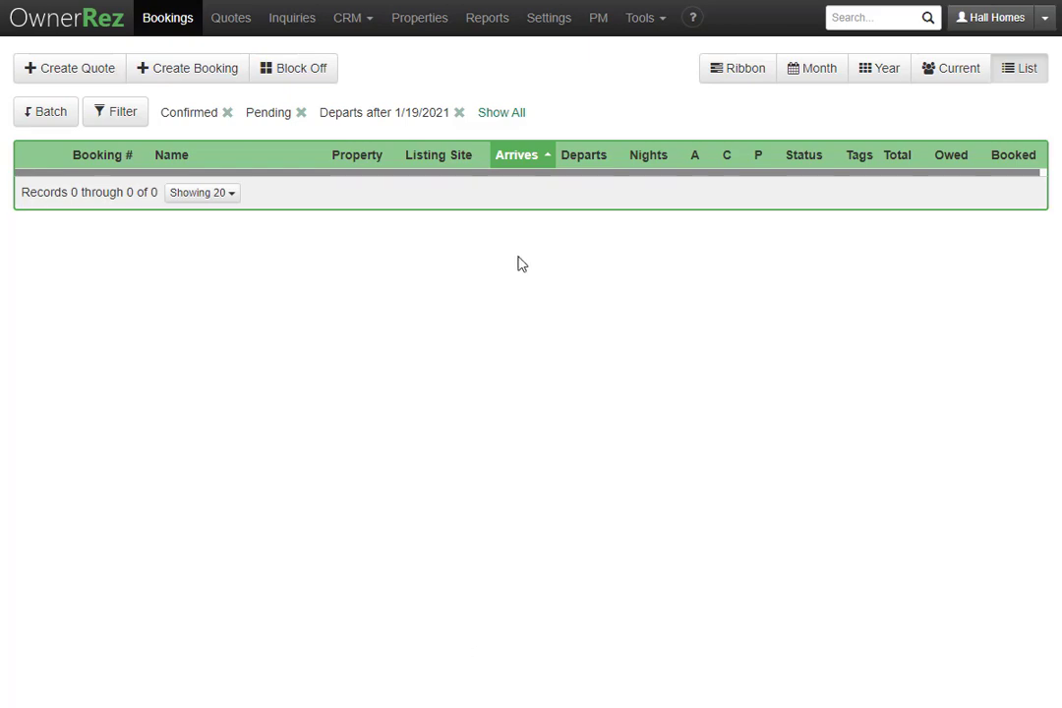
Step: Go from Settings to Hosted Websites, open Hall Homes, and open its Theme & Layout page
{"action": "left_click", "coordinate": [535, 22]}
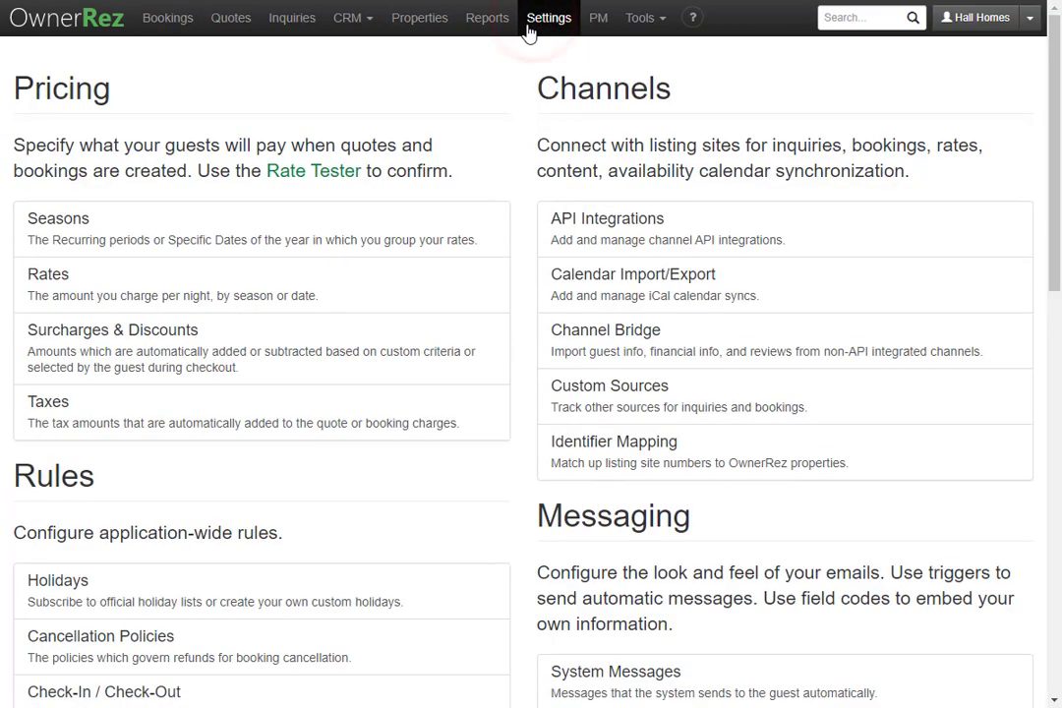
{"action": "scroll", "coordinate": [326, 327], "scroll_direction": "down", "scroll_amount": 8}
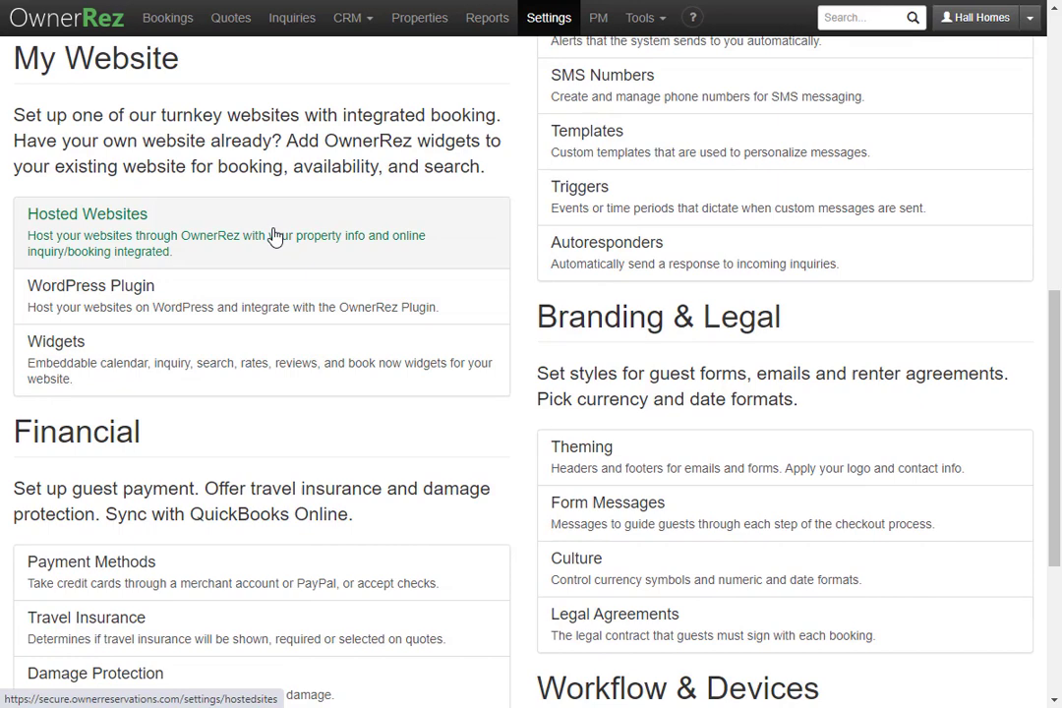
{"action": "left_click", "coordinate": [274, 236]}
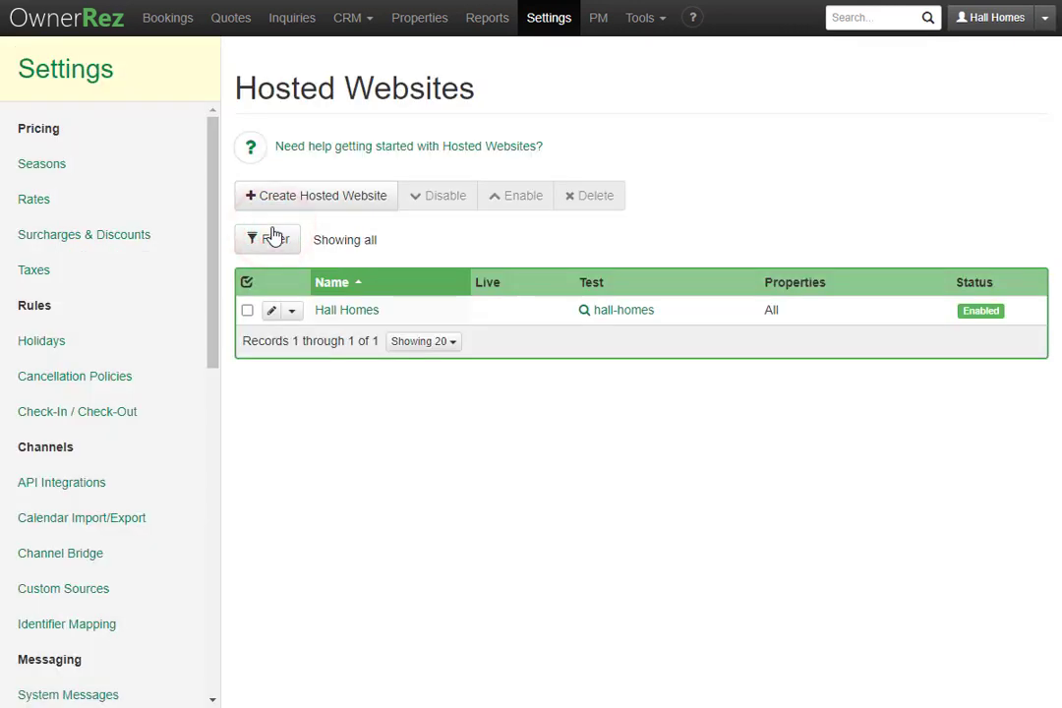
{"action": "left_click", "coordinate": [371, 313]}
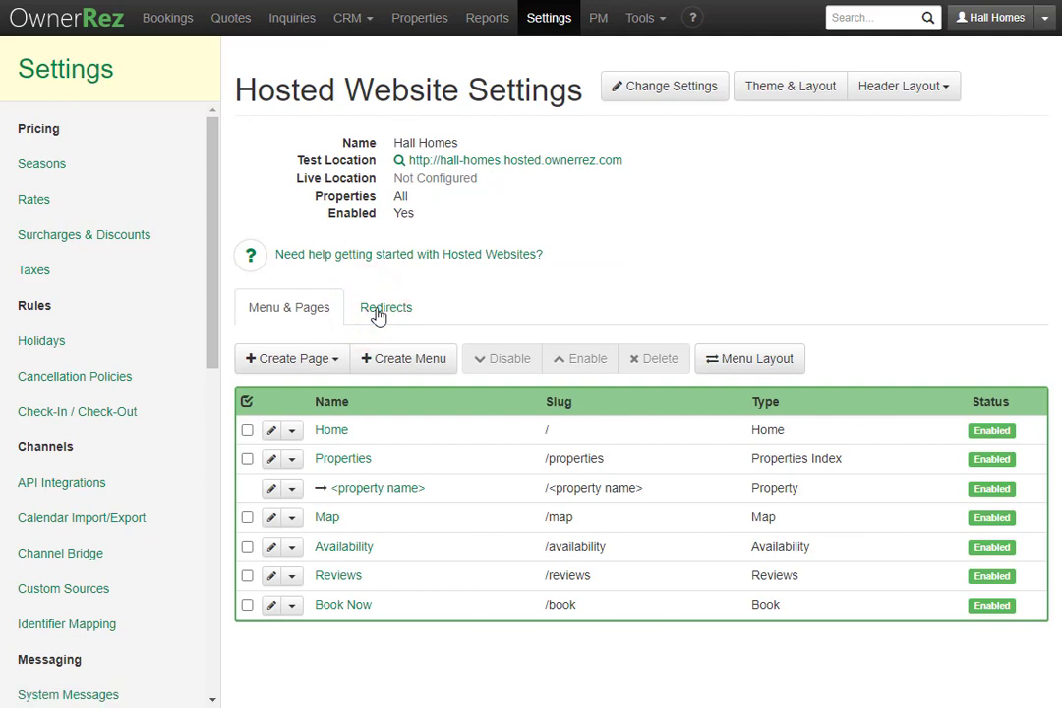
{"action": "left_click", "coordinate": [791, 90]}
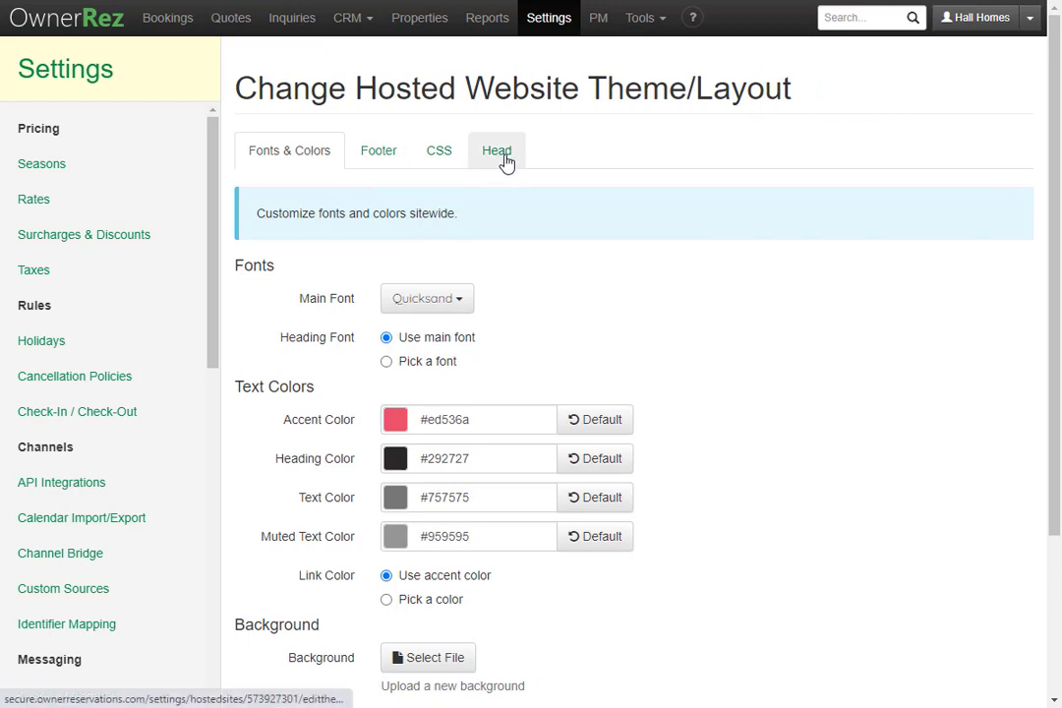
{"action": "left_click", "coordinate": [386, 155]}
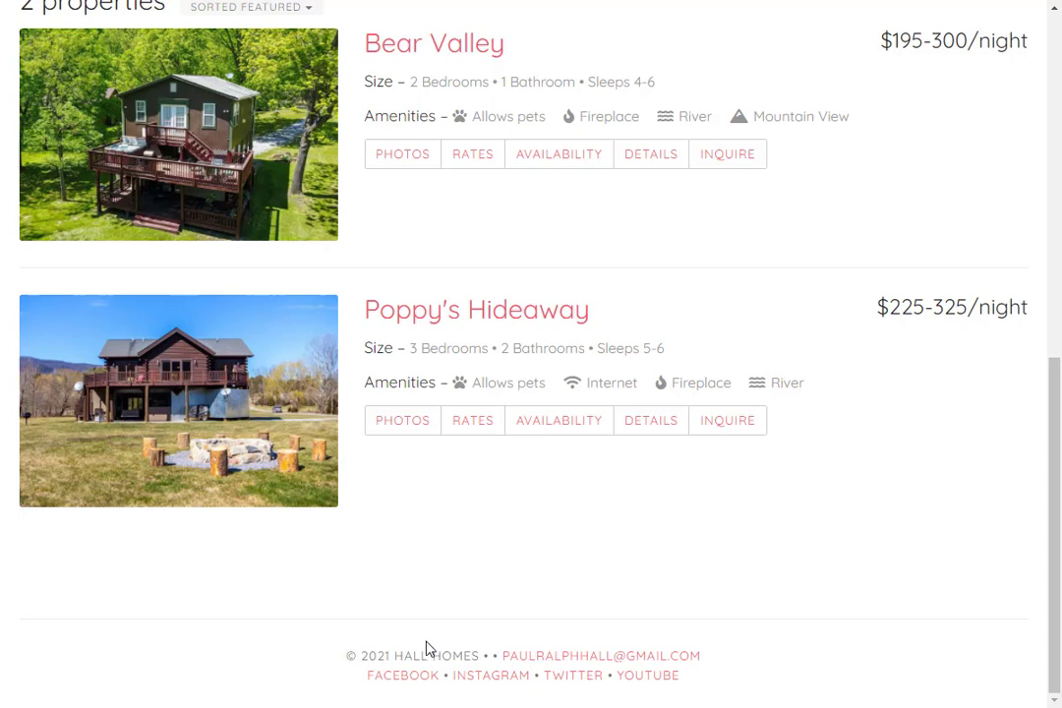
{"action": "left_click", "coordinate": [524, 3]}
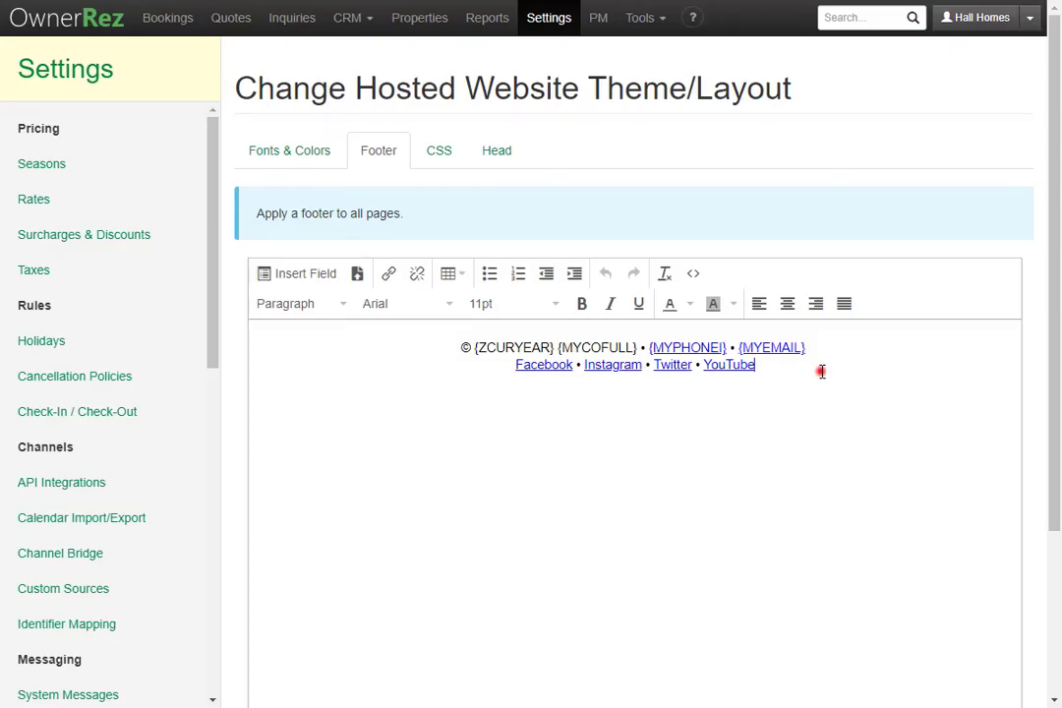
Step: Delete the YouTube link and its preceding space from the footer's social links
{"action": "double_click", "coordinate": [821, 371]}
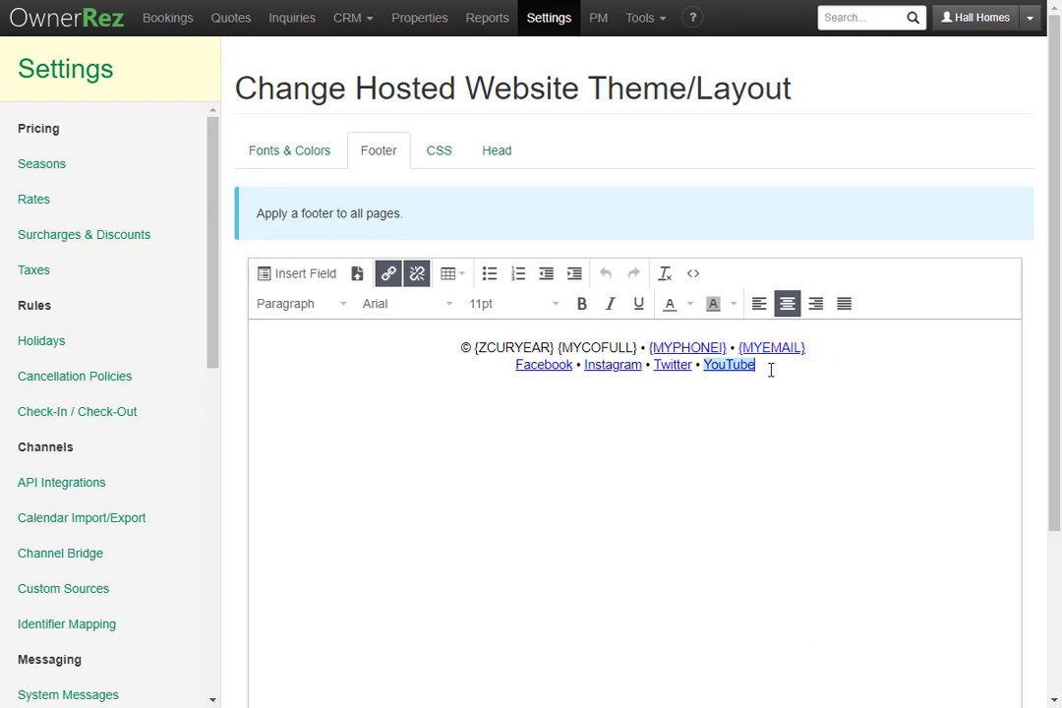
{"action": "left_click_drag", "start_coordinate": [770, 370], "coordinate": [701, 372]}
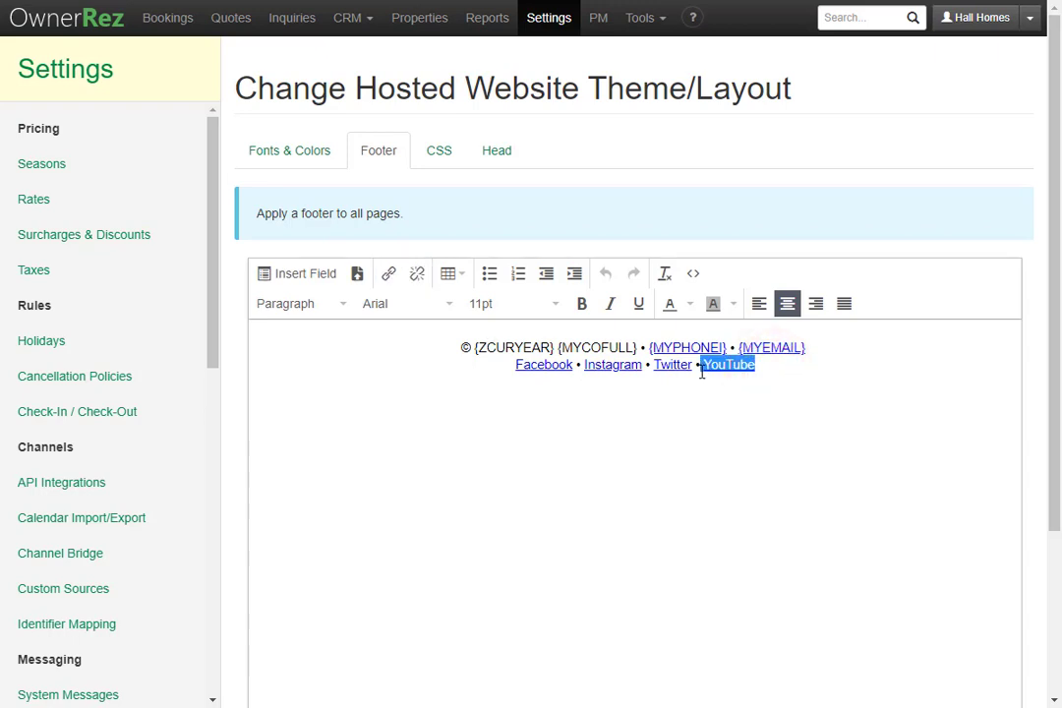
{"action": "key", "text": "BackSpace"}
{"action": "key", "text": "BackSpace"}
{"action": "key", "text": "BackSpace"}
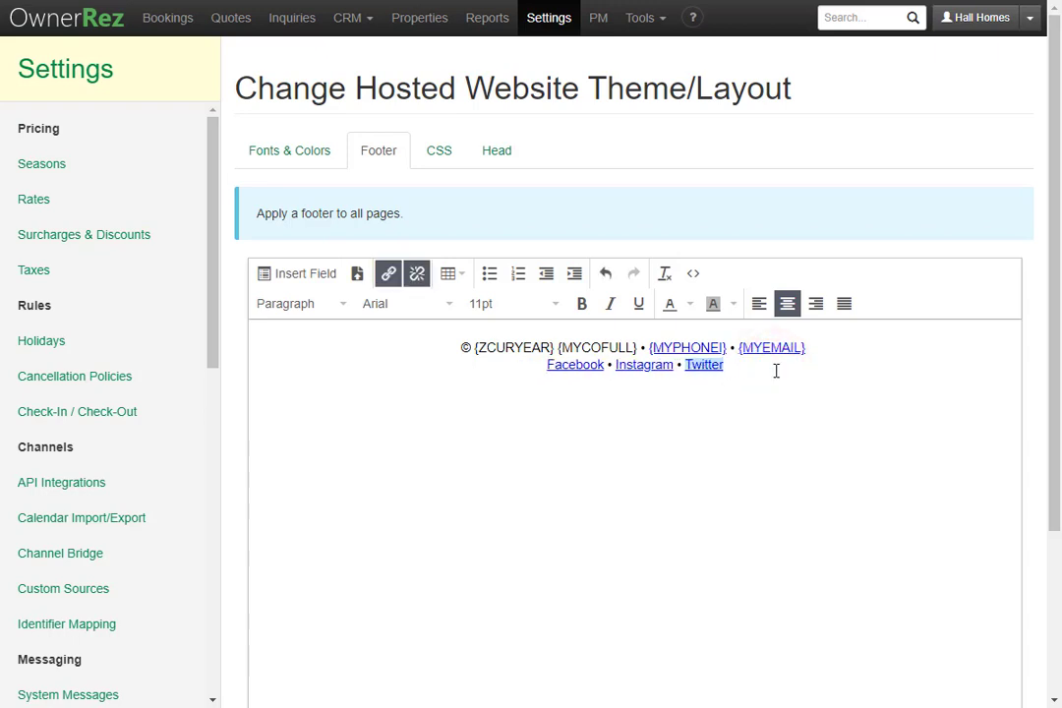
Step: Remove the {MYPHONE} field and its bullet, then start a new line after Twitter
{"action": "left_click", "coordinate": [728, 347]}
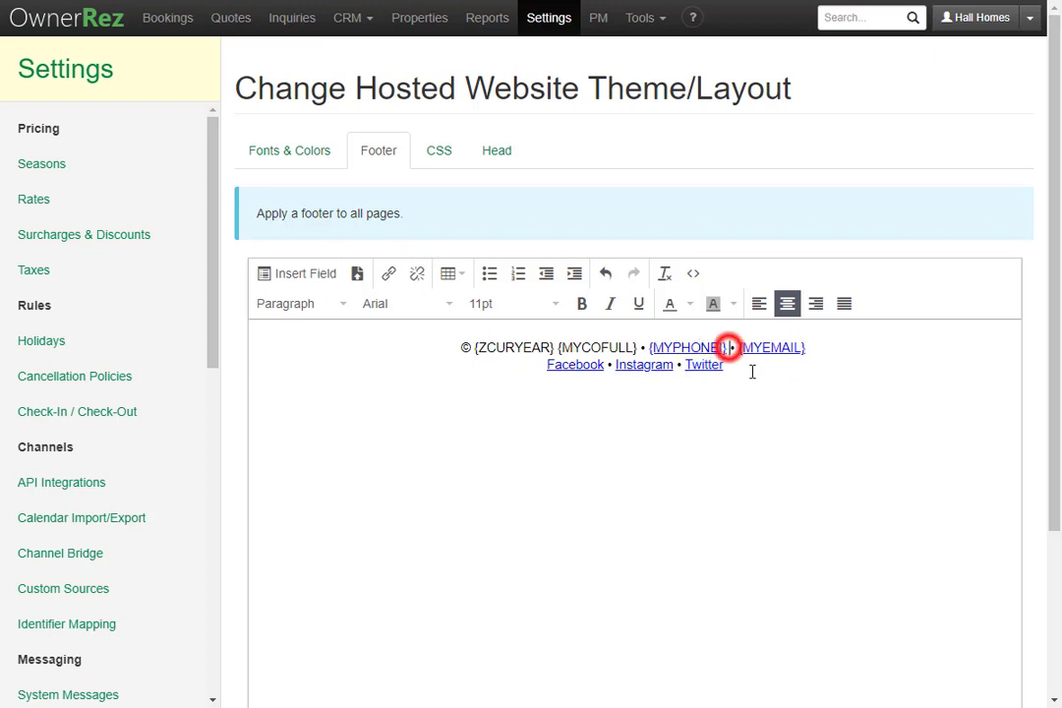
{"action": "key", "text": "ctrl+shift+Left"}
{"action": "key", "text": "BackSpace"}
{"action": "key", "text": "BackSpace"}
{"action": "key", "text": "BackSpace"}
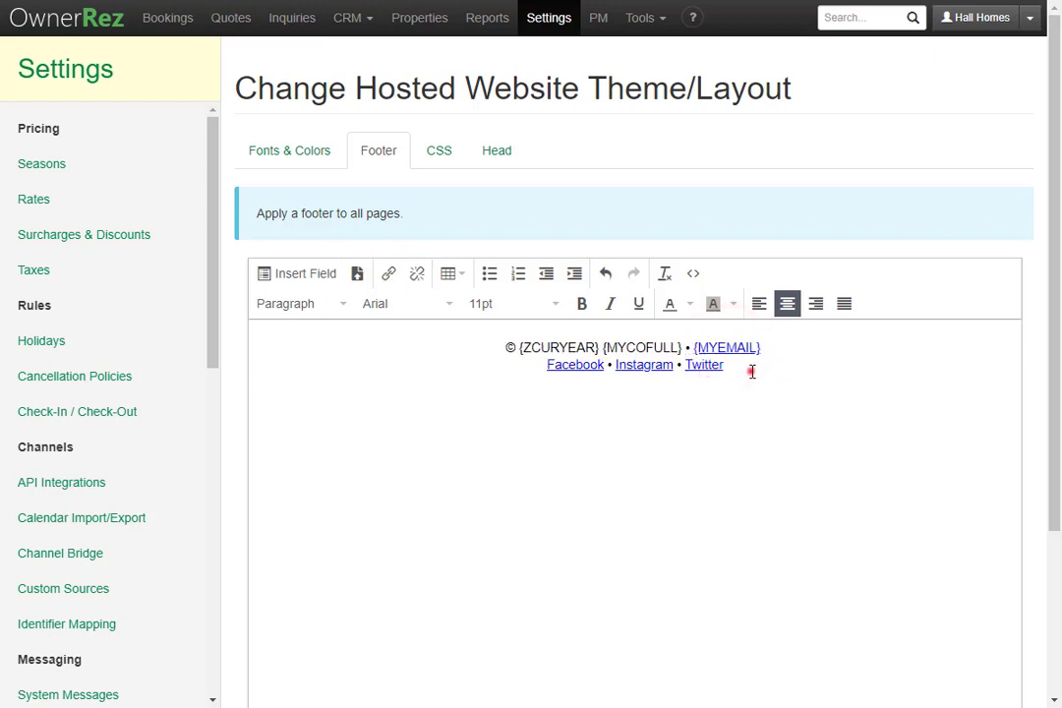
{"action": "left_click", "coordinate": [751, 371]}
{"action": "key", "text": "Return"}
Step: Upload all three badge images together onto the new footer line below the social links
{"action": "left_click", "coordinate": [357, 280]}
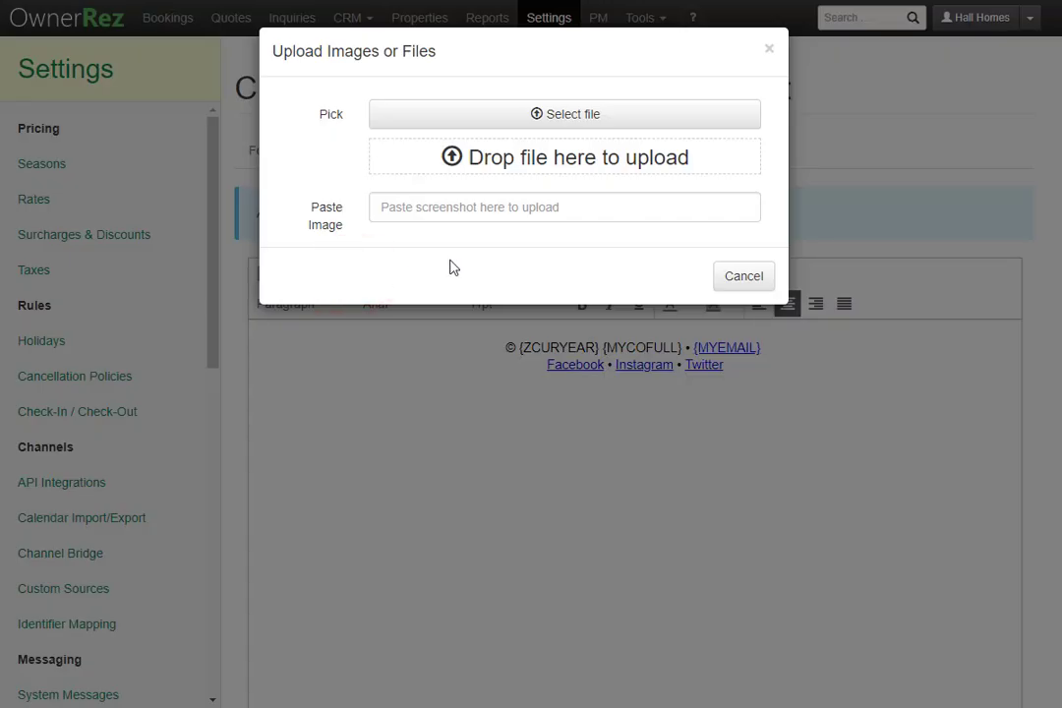
{"action": "left_click", "coordinate": [578, 116]}
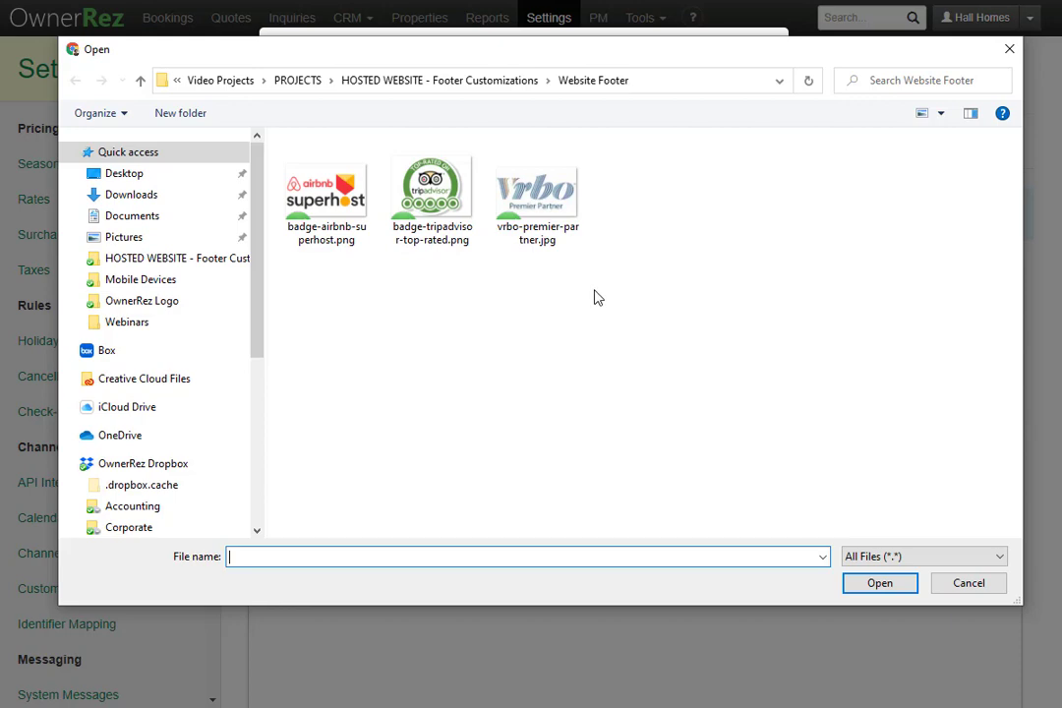
{"action": "left_click_drag", "start_coordinate": [593, 293], "coordinate": [372, 214]}
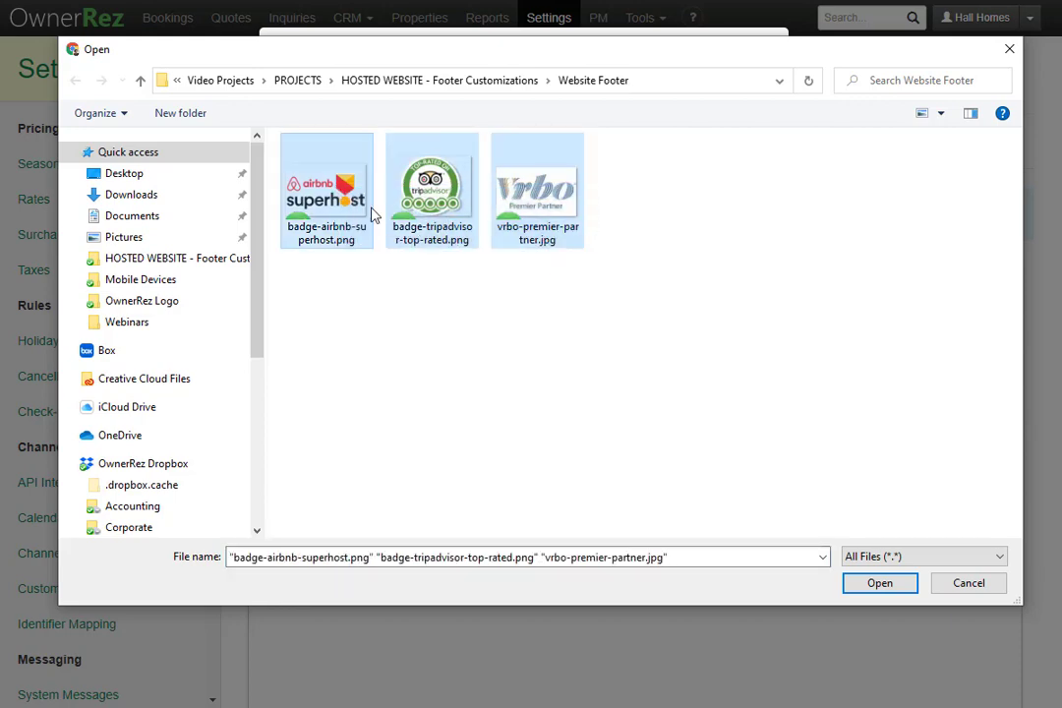
{"action": "left_click", "coordinate": [880, 583]}
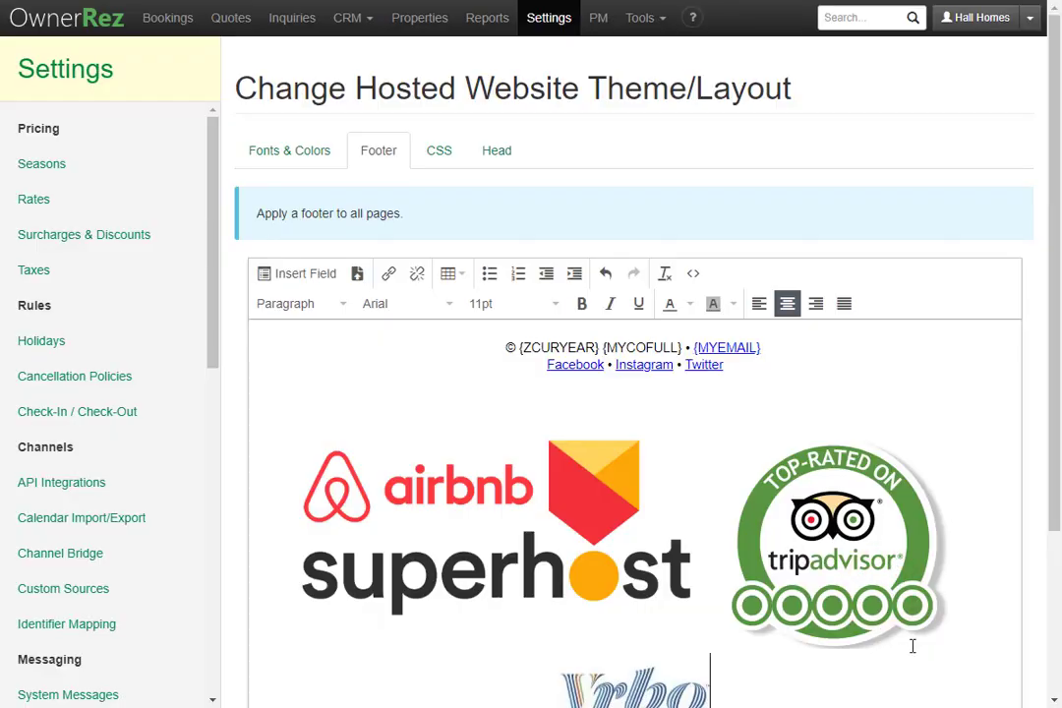
{"action": "scroll", "coordinate": [543, 488], "scroll_direction": "down", "scroll_amount": 1}
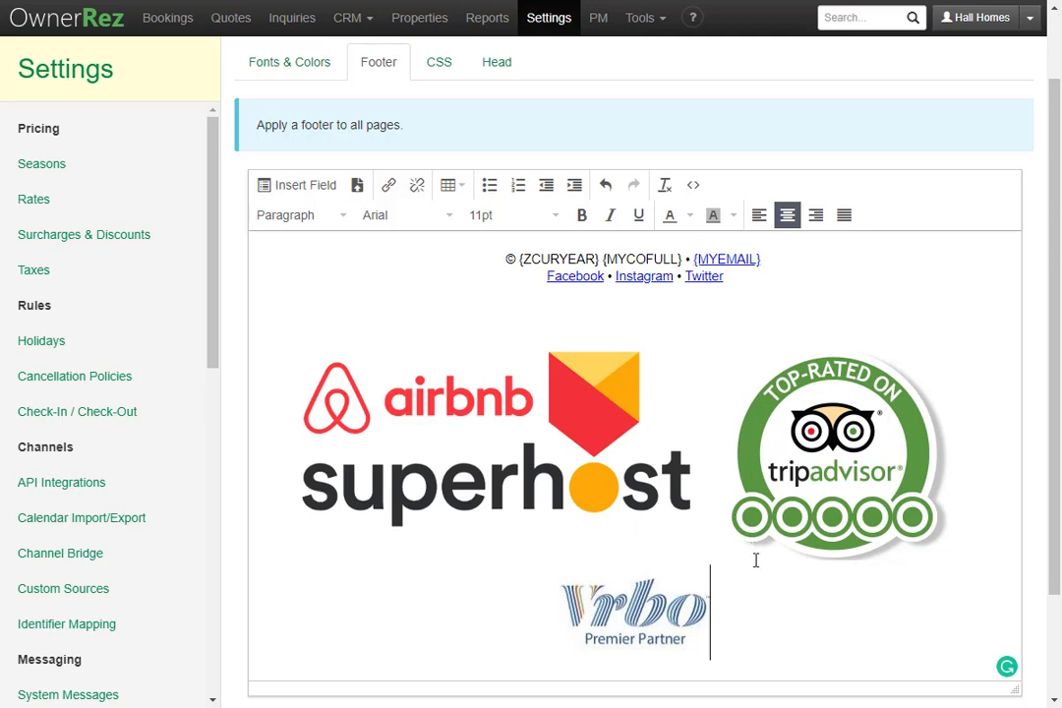
Step: Delete the loose badge images and insert a one-row, three-column table
{"action": "left_click_drag", "start_coordinate": [769, 608], "coordinate": [482, 490]}
{"action": "key", "text": "Delete"}
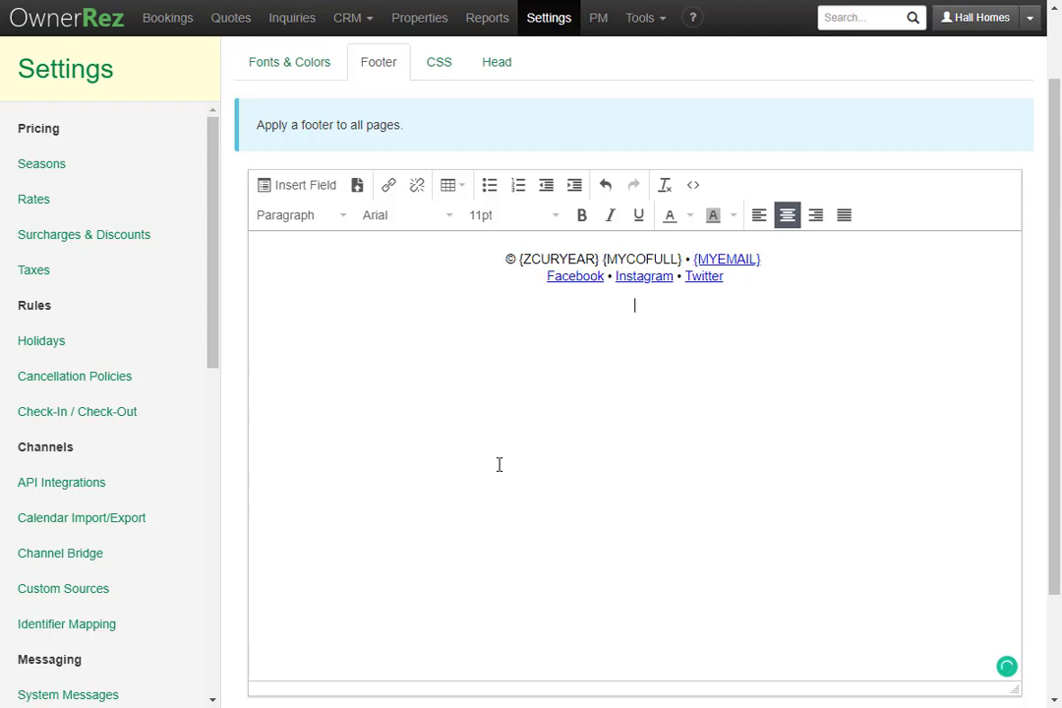
{"action": "left_click", "coordinate": [458, 193]}
{"action": "mouse_move", "coordinate": [524, 218]}
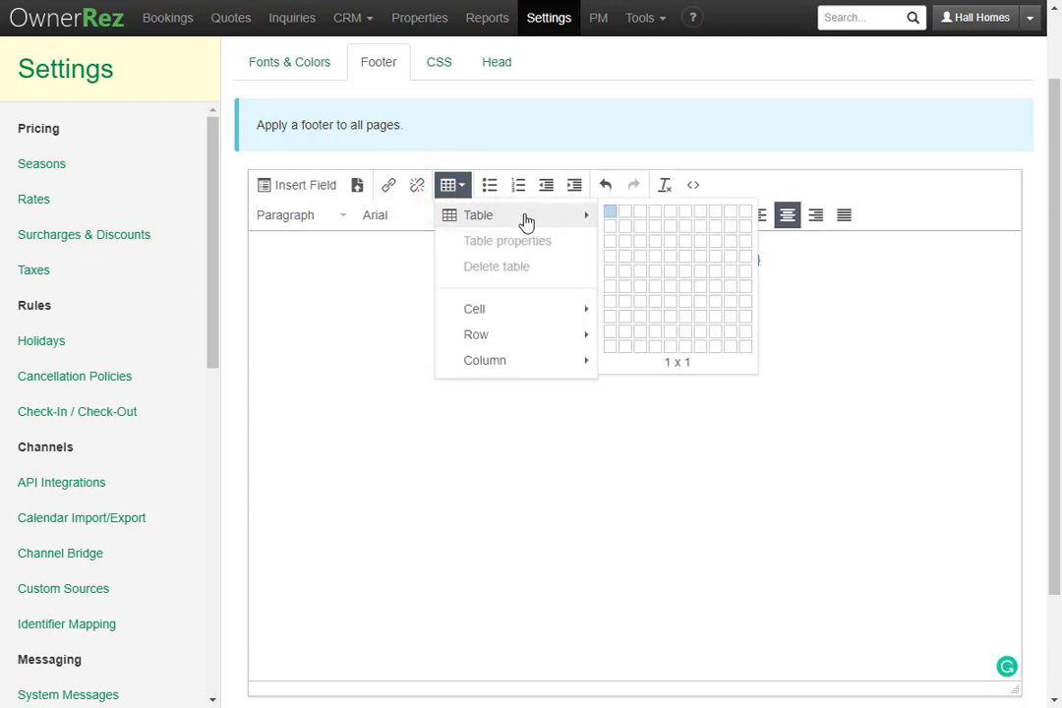
{"action": "left_click", "coordinate": [636, 217]}
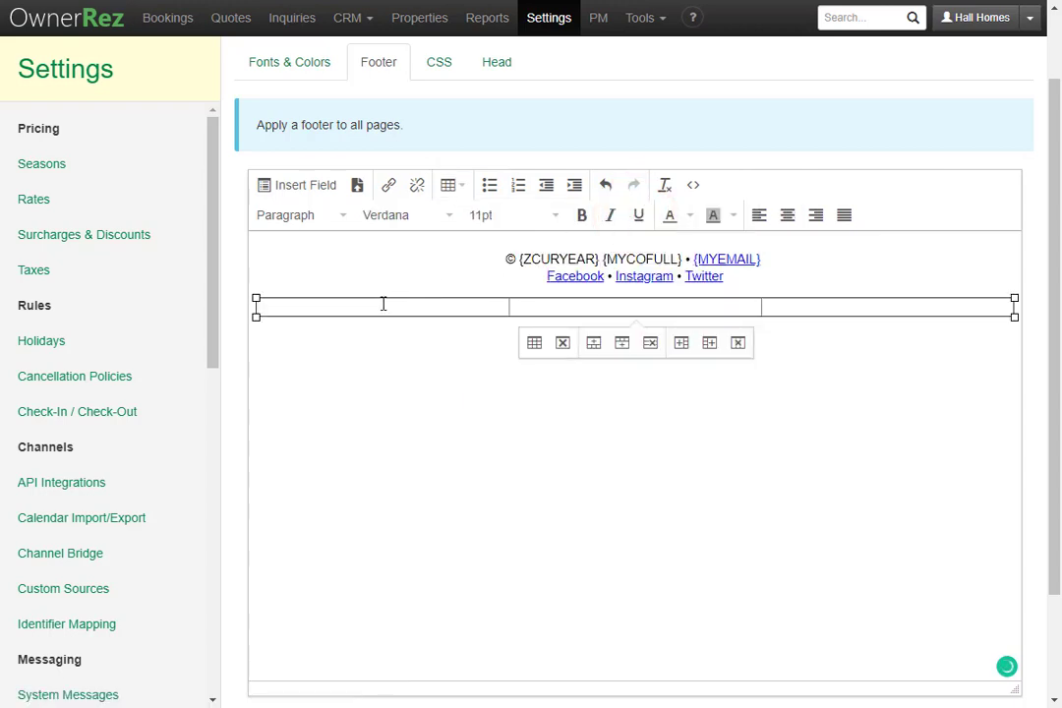
Step: Insert vrbo-premier-partner.jpg into the table's first cell and centre it
{"action": "left_click", "coordinate": [358, 187]}
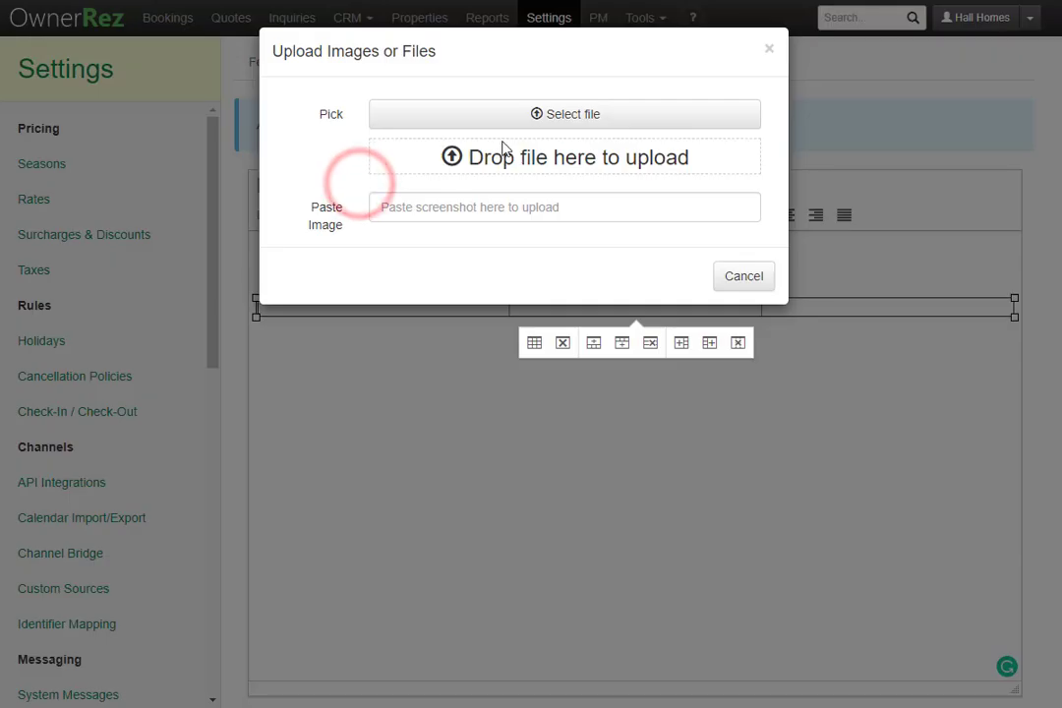
{"action": "left_click", "coordinate": [553, 113]}
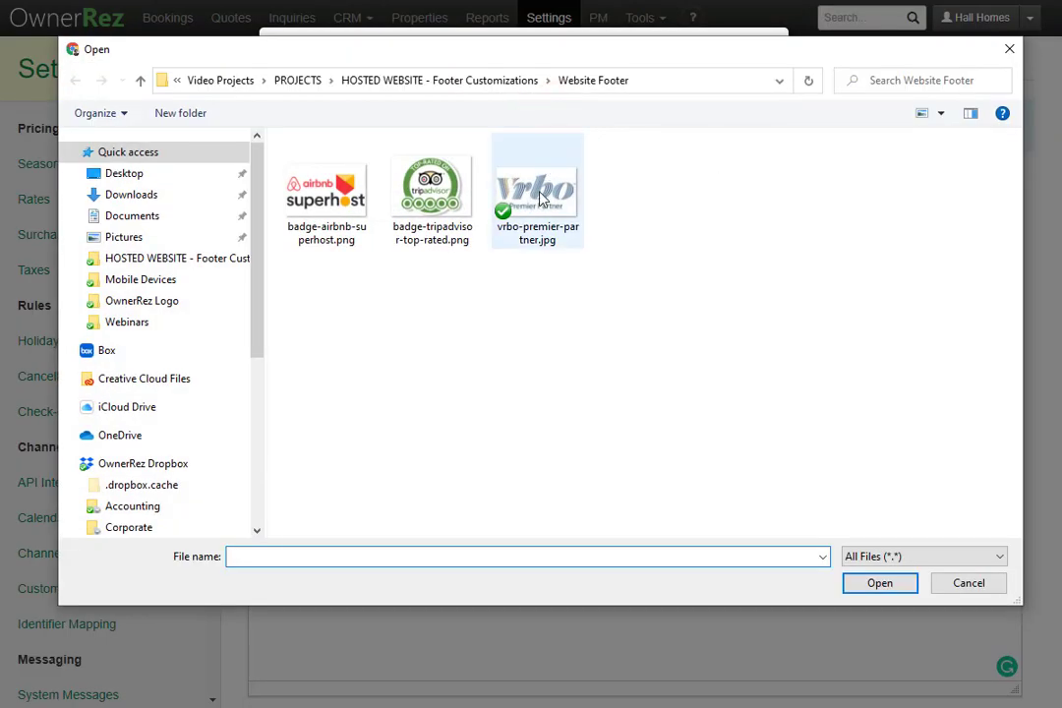
{"action": "left_click", "coordinate": [537, 187]}
{"action": "left_click", "coordinate": [889, 584]}
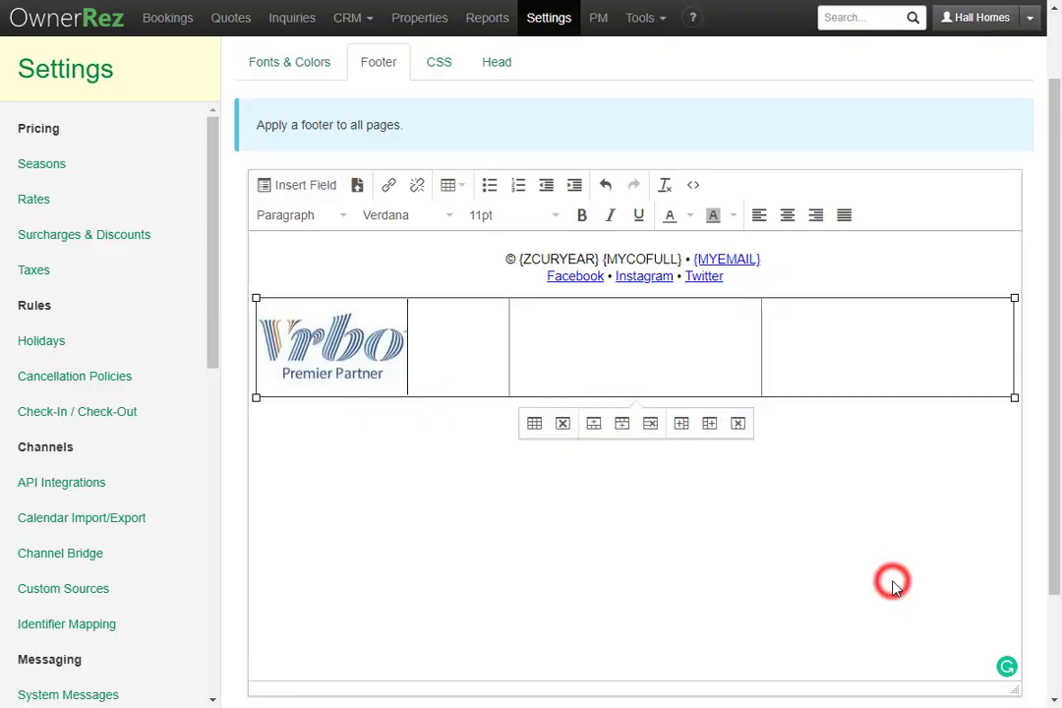
{"action": "left_click", "coordinate": [356, 349]}
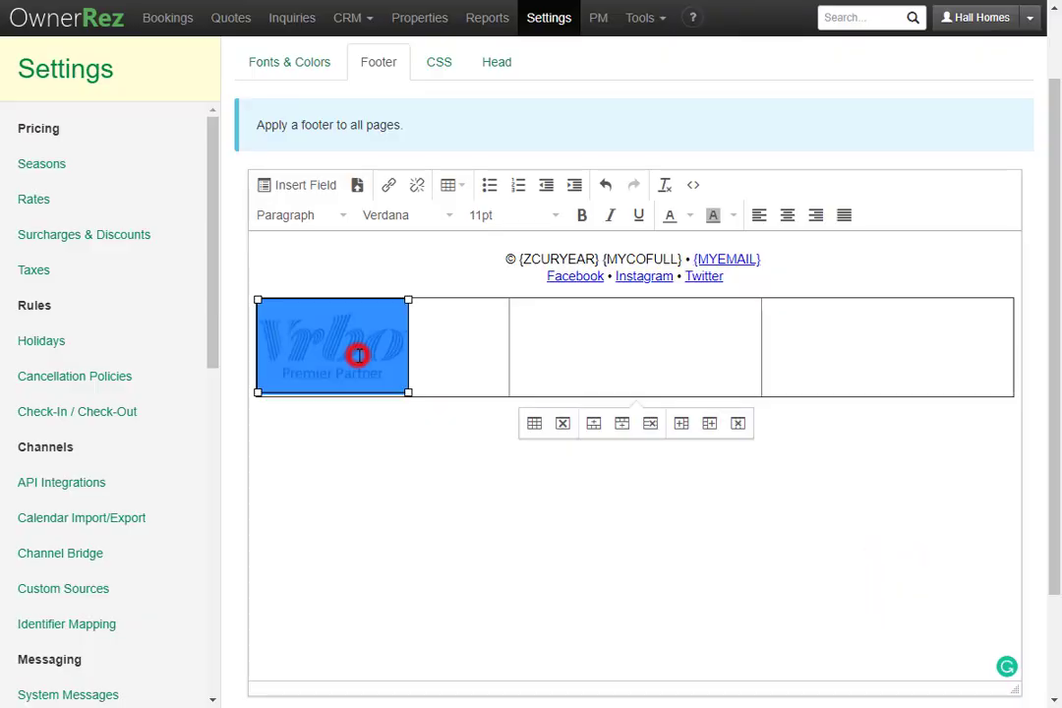
{"action": "left_click", "coordinate": [790, 218]}
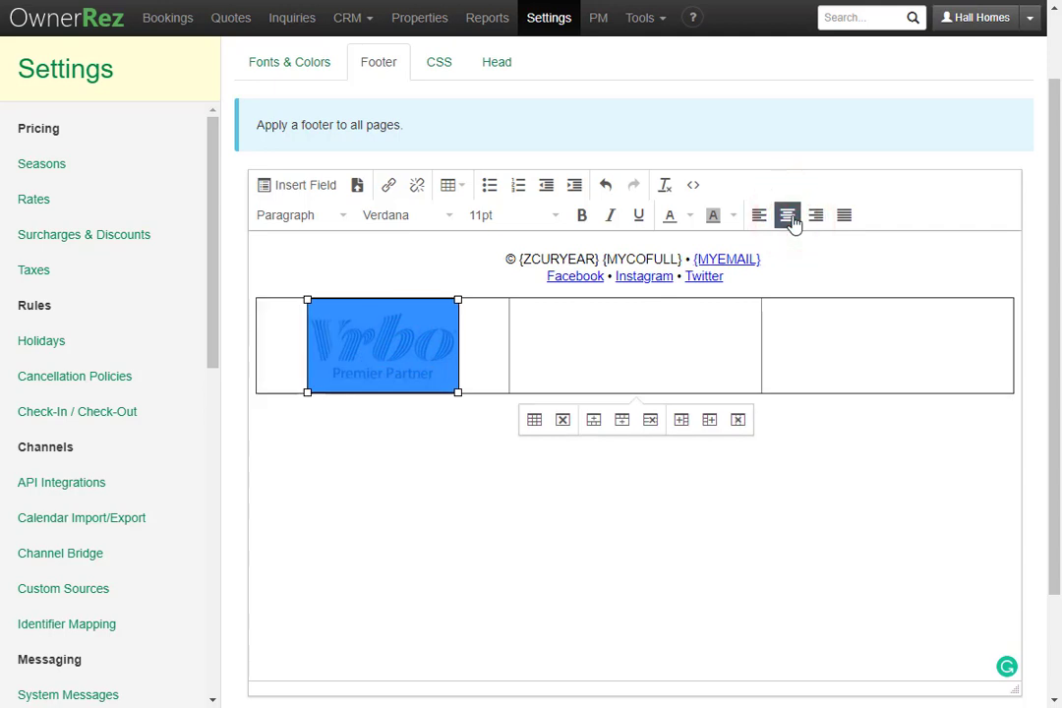
Step: Insert badge-airbnb-superhost.png into the middle cell, centre it, and shrink it to about 283 × 187
{"action": "left_click", "coordinate": [640, 344]}
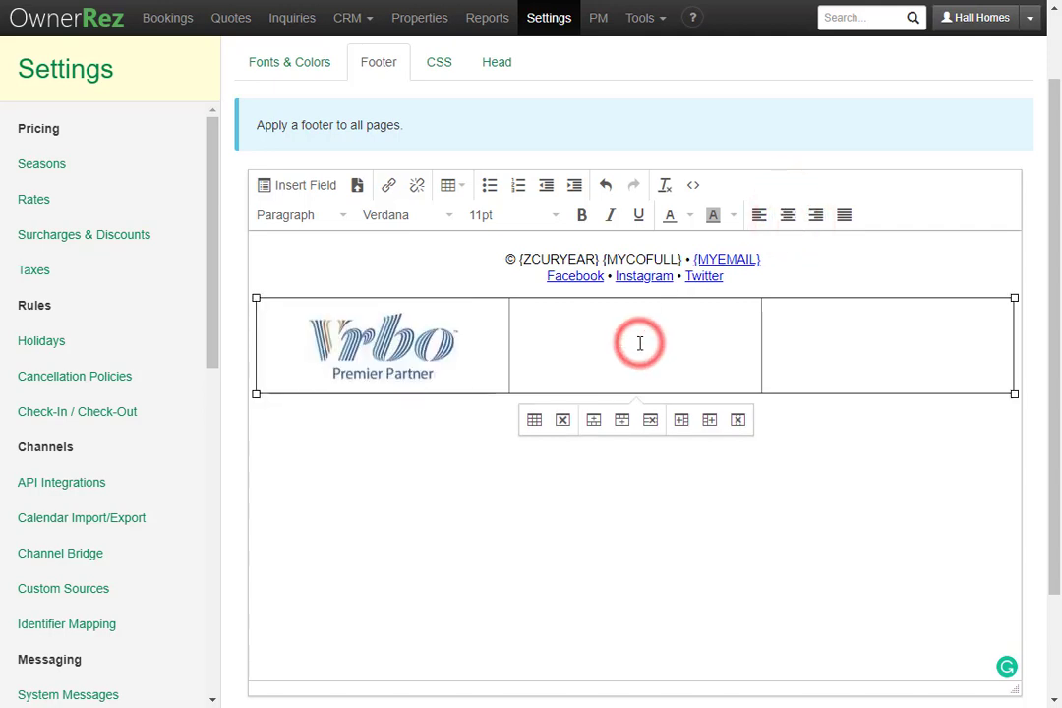
{"action": "left_click", "coordinate": [357, 185]}
{"action": "left_click", "coordinate": [526, 115]}
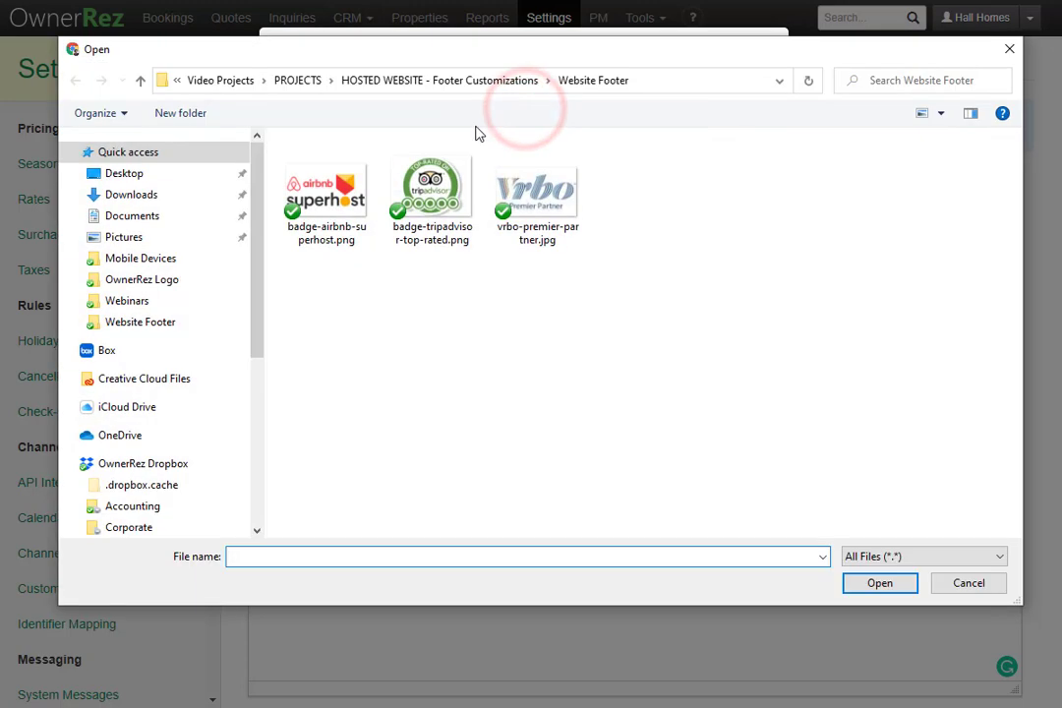
{"action": "left_click", "coordinate": [325, 186]}
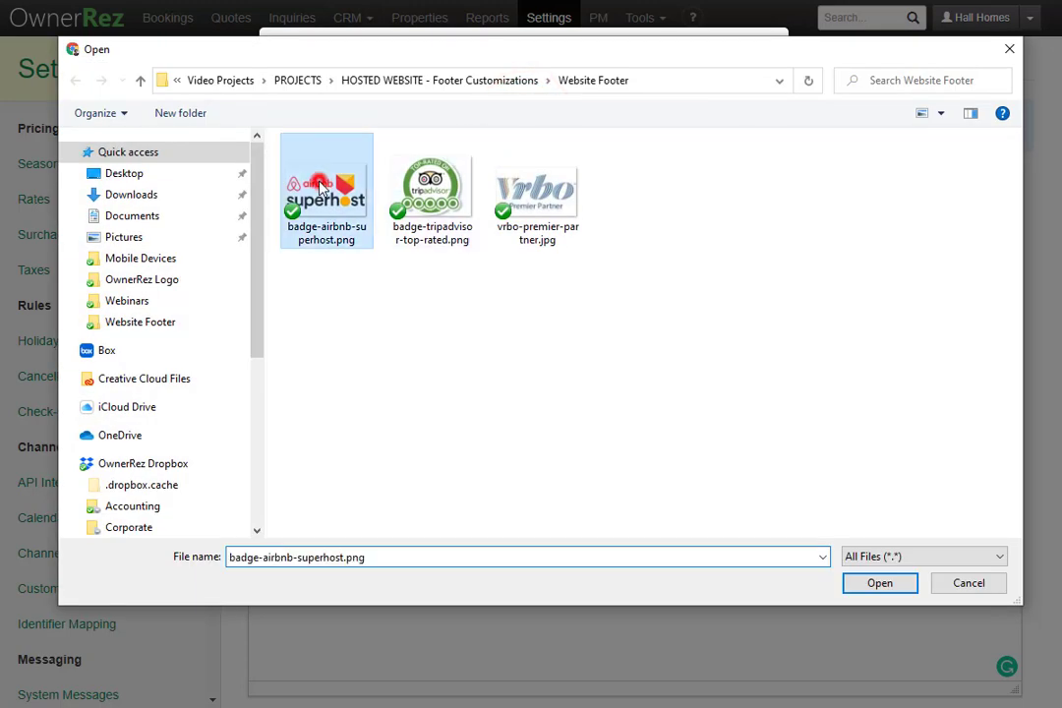
{"action": "left_click", "coordinate": [880, 582]}
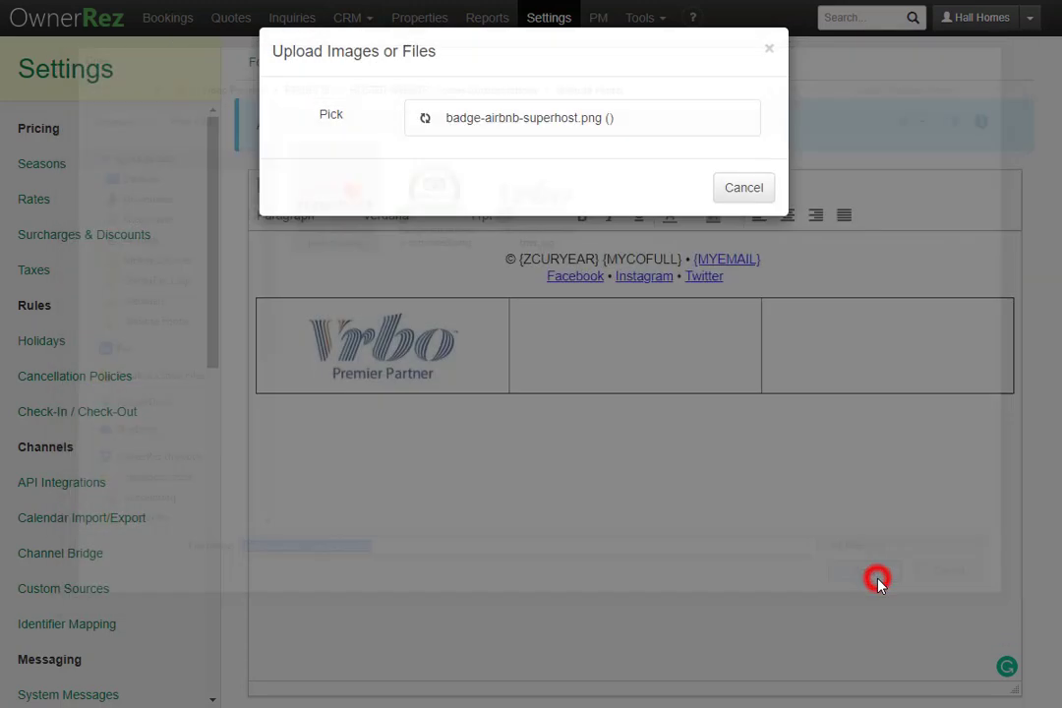
{"action": "left_click", "coordinate": [753, 482]}
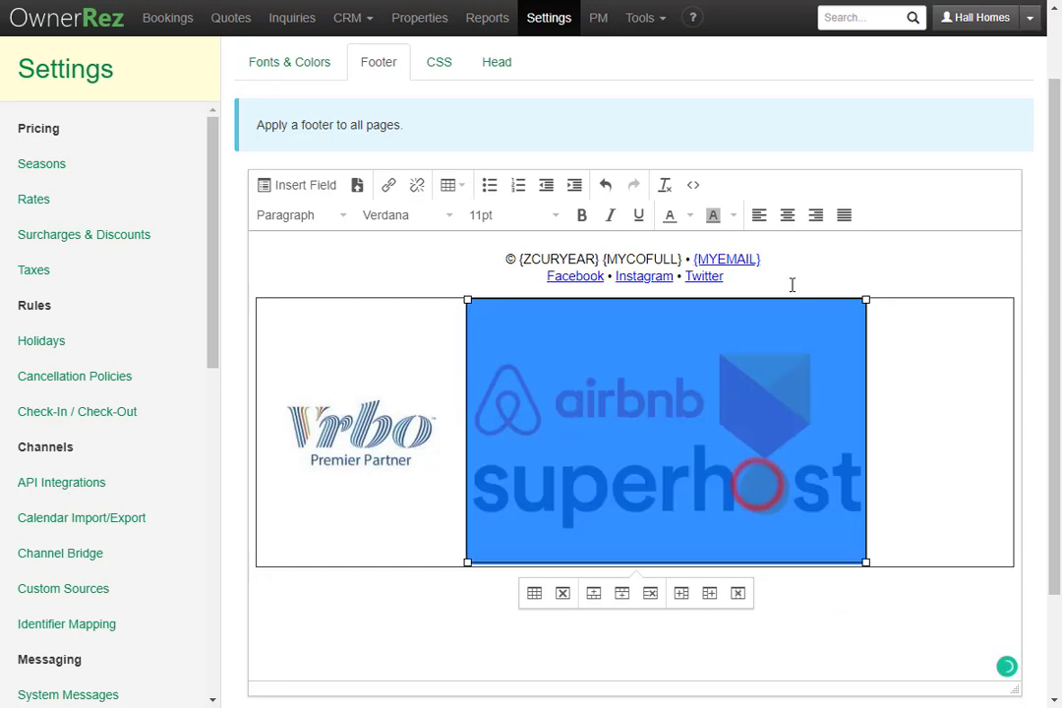
{"action": "left_click", "coordinate": [786, 218]}
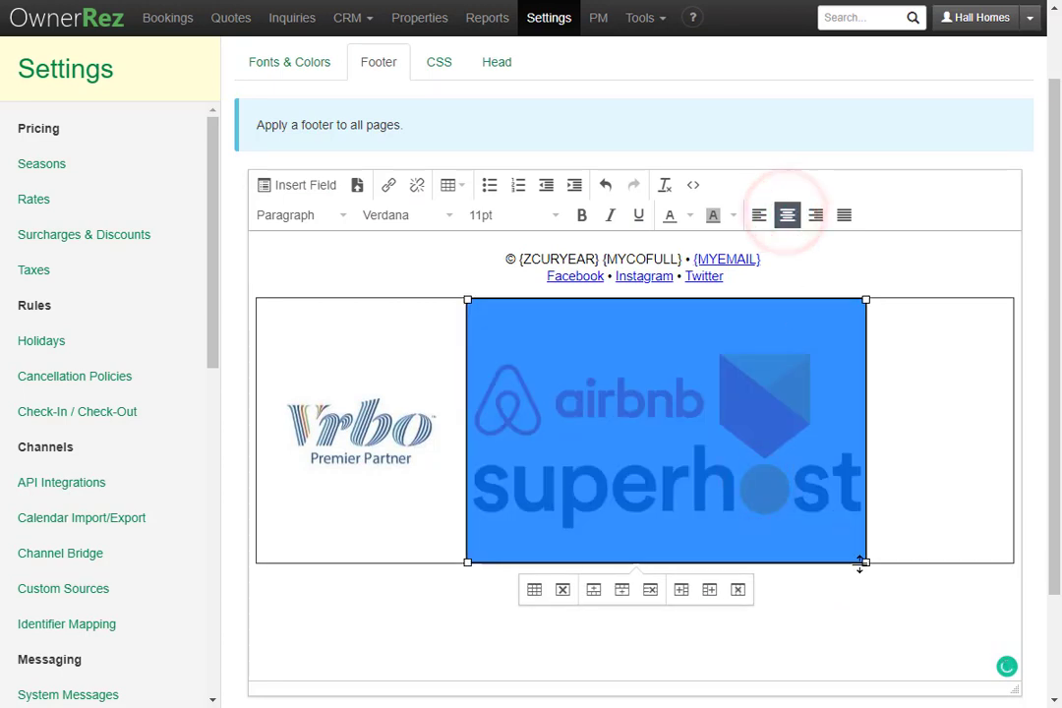
{"action": "left_click_drag", "start_coordinate": [864, 561], "coordinate": [714, 445]}
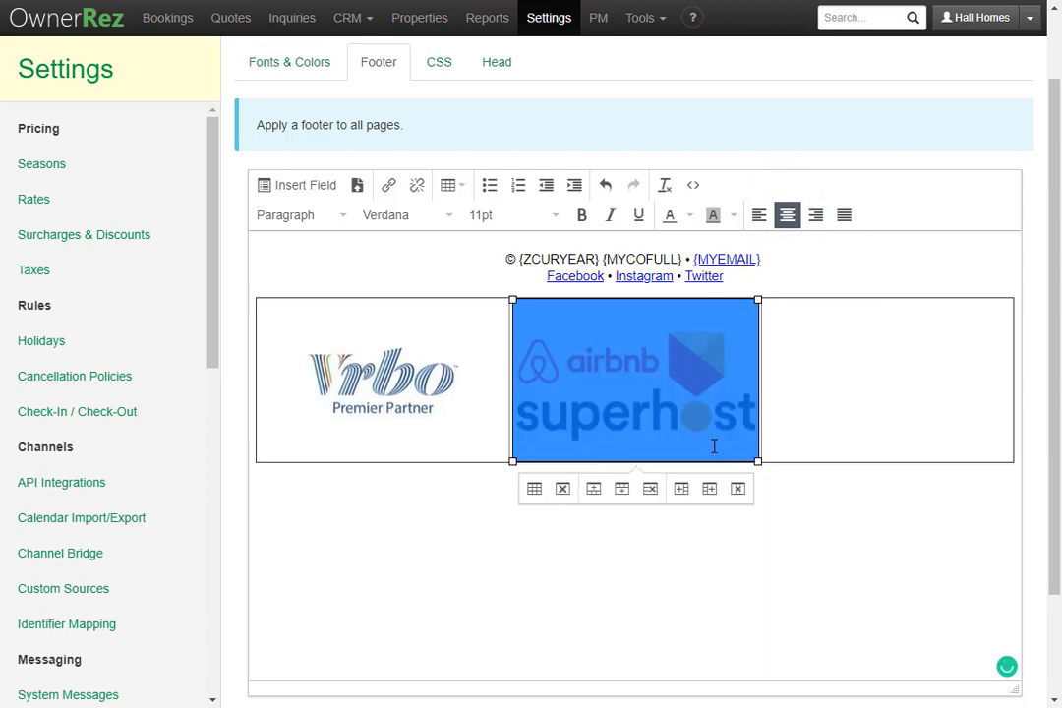
{"action": "left_click", "coordinate": [874, 382]}
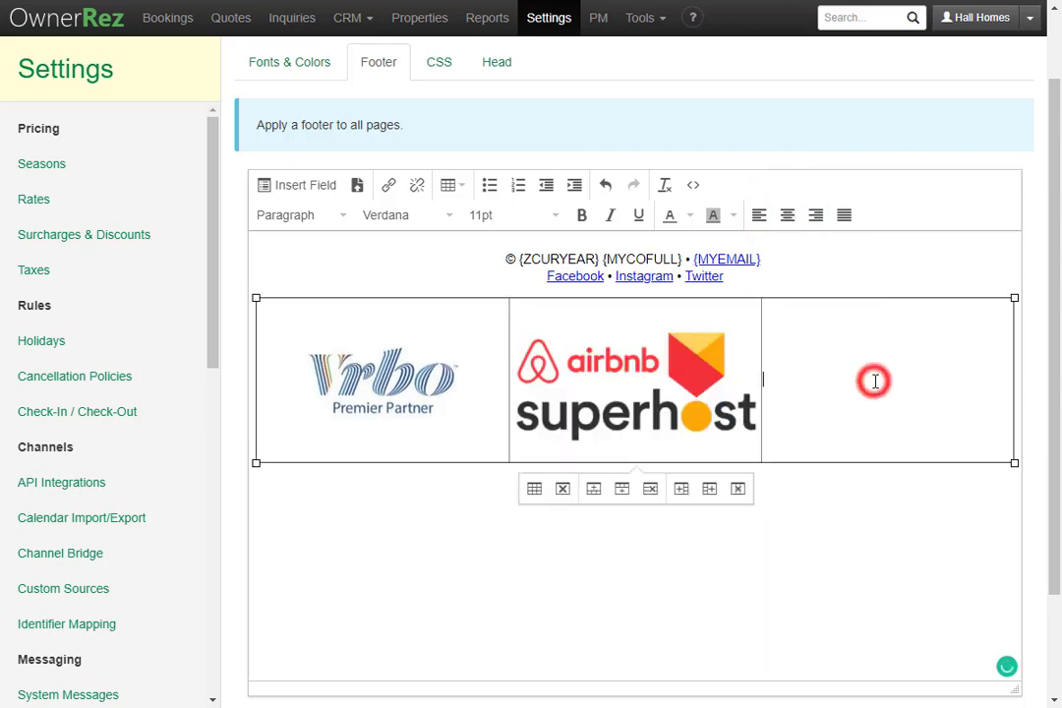
Step: Insert badge-tripadvisor-top-rated.png into the right cell, shrink it to match the row, and centre it
{"action": "left_click", "coordinate": [360, 187]}
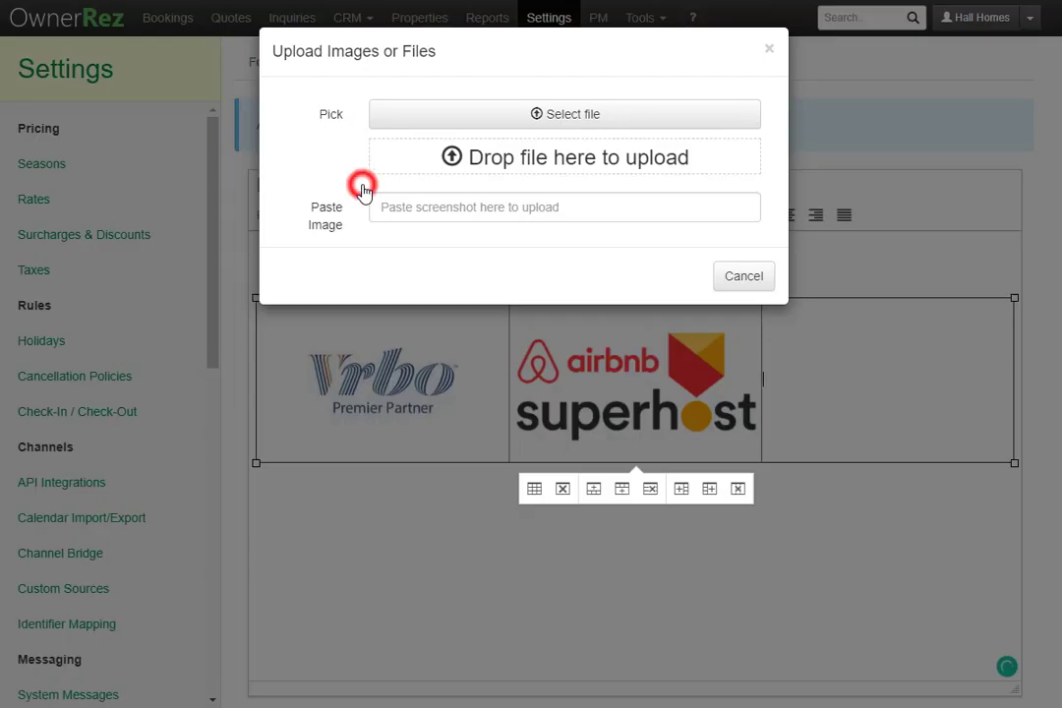
{"action": "left_click", "coordinate": [581, 114]}
{"action": "left_click", "coordinate": [434, 192]}
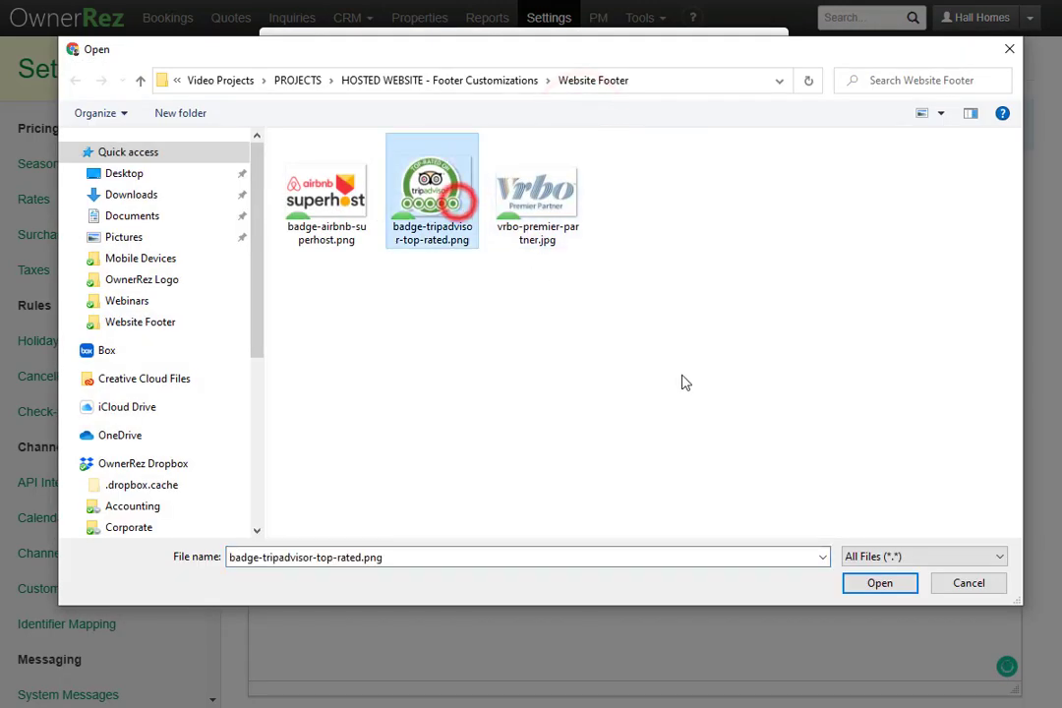
{"action": "left_click", "coordinate": [889, 582]}
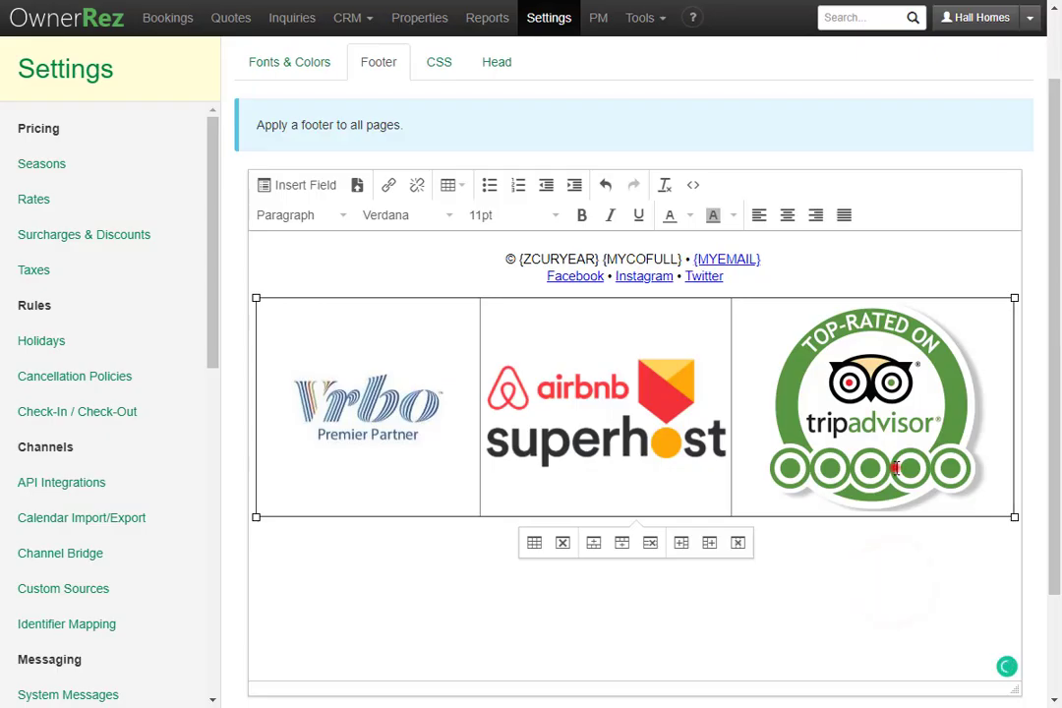
{"action": "left_click_drag", "start_coordinate": [1013, 512], "coordinate": [920, 429]}
{"action": "left_click", "coordinate": [788, 216]}
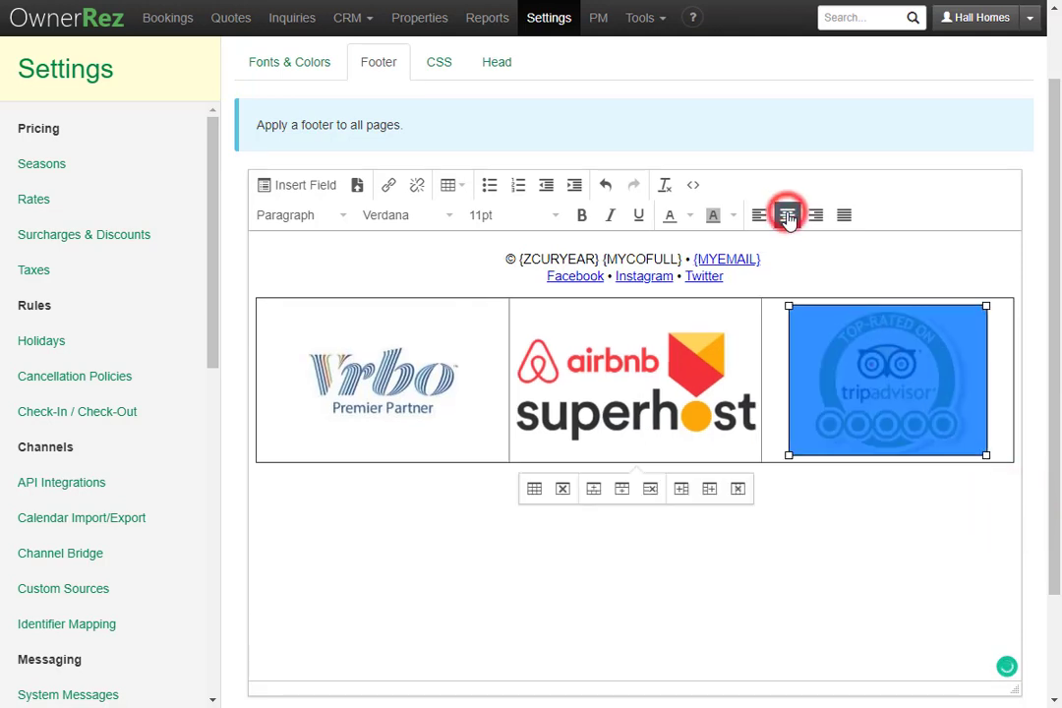
{"action": "left_click", "coordinate": [404, 526]}
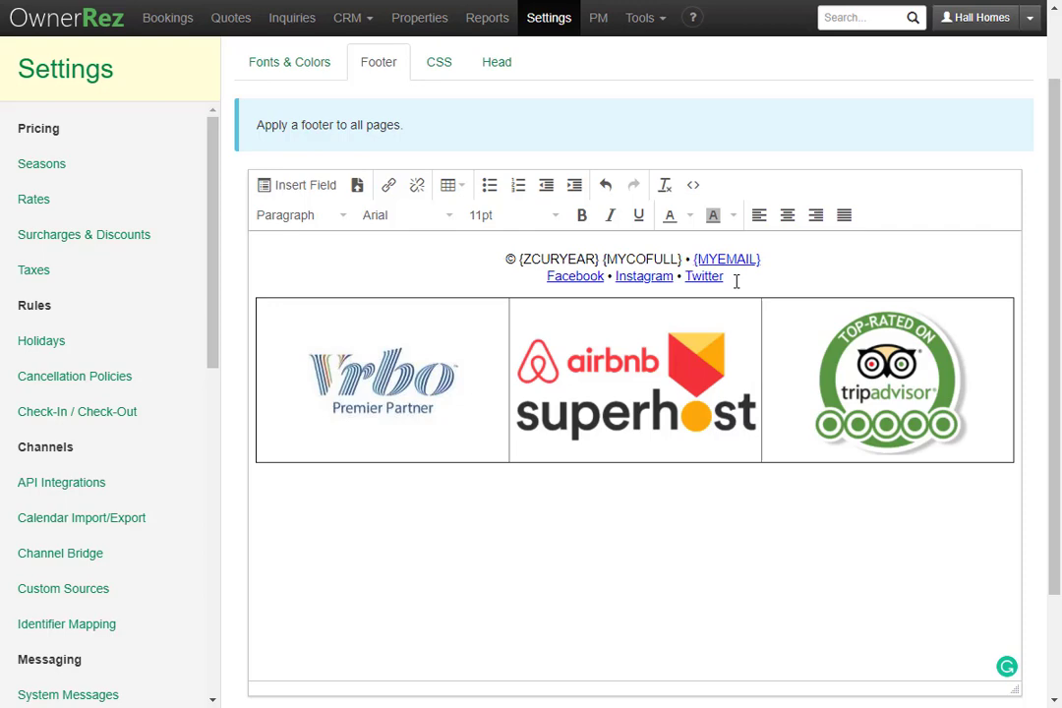
{"action": "scroll", "coordinate": [490, 474], "scroll_direction": "up", "scroll_amount": 2}
Step: Change the badge table's border from 1 to 0 in Table properties
{"action": "left_click", "coordinate": [468, 521]}
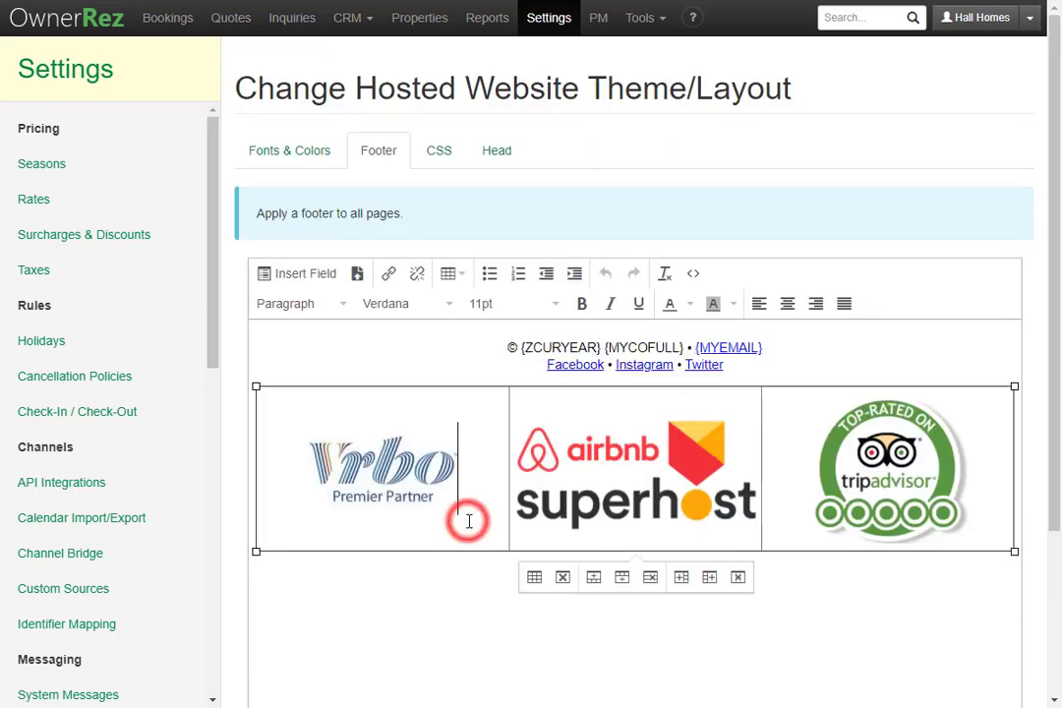
{"action": "left_click", "coordinate": [539, 582]}
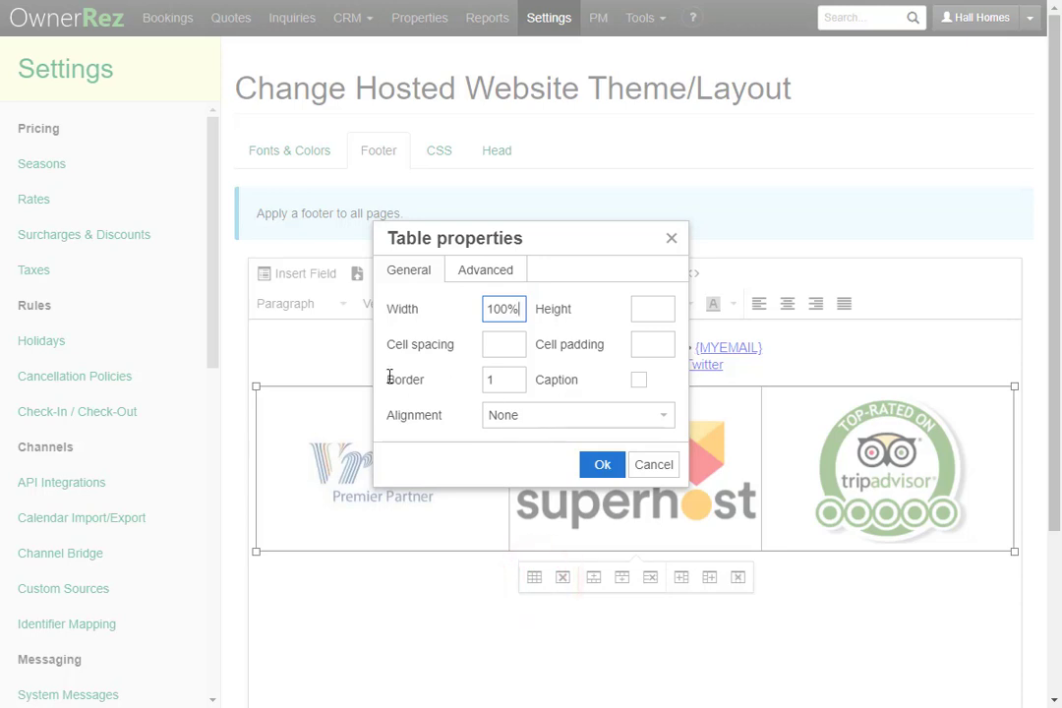
{"action": "left_click", "coordinate": [507, 379]}
{"action": "key", "text": "BackSpace"}
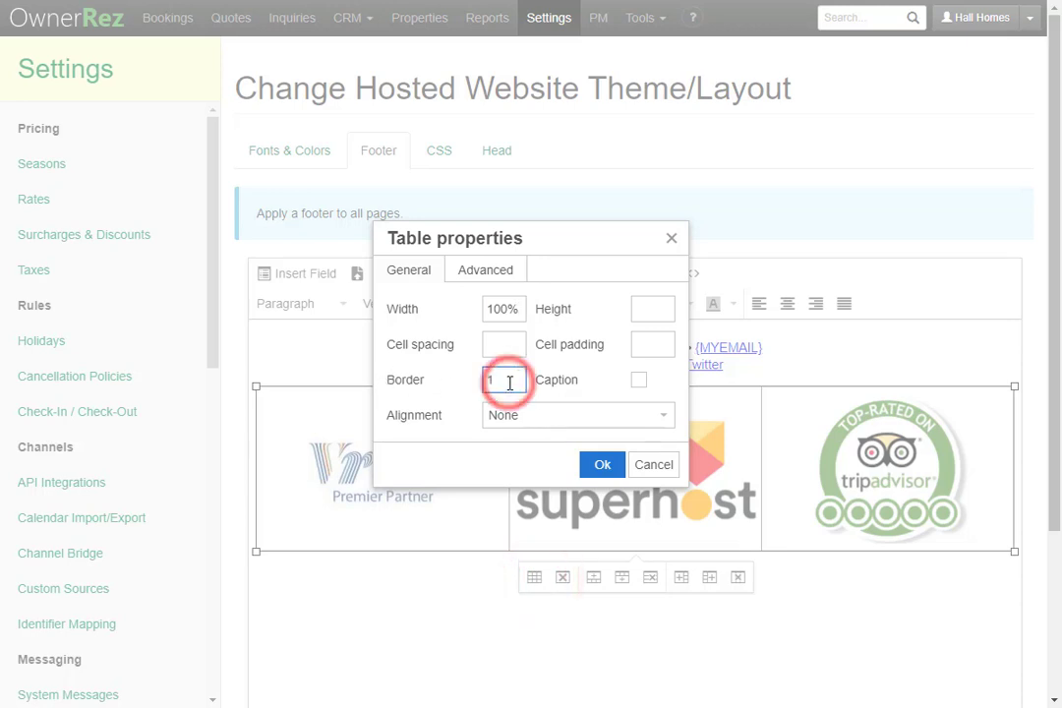
{"action": "type", "text": "0"}
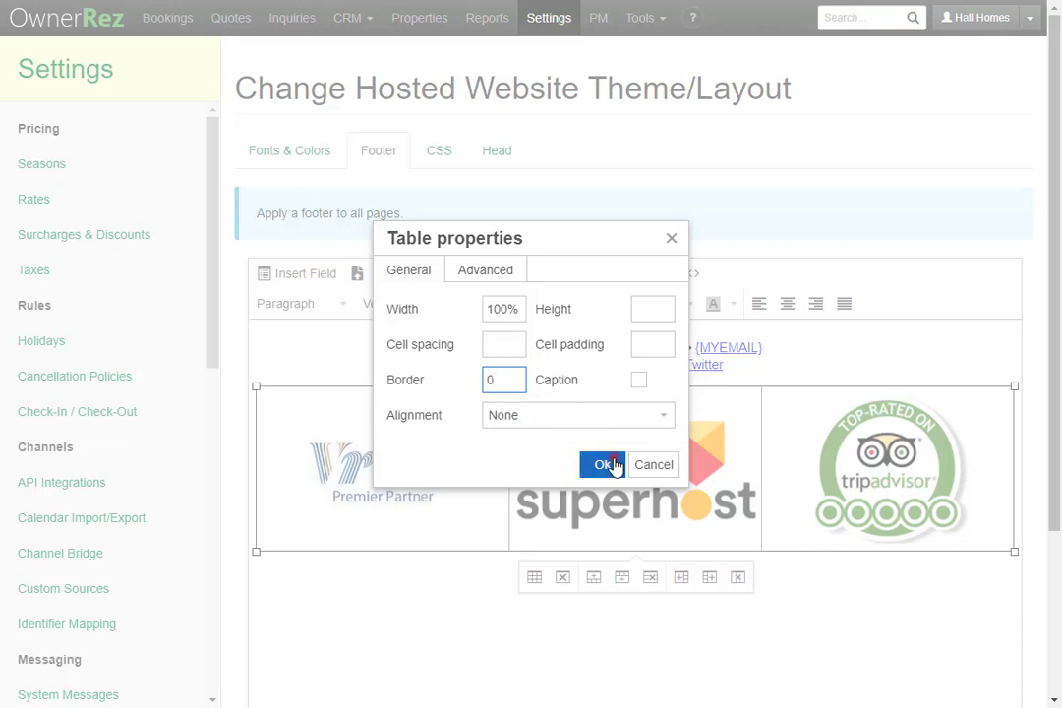
{"action": "left_click", "coordinate": [602, 464]}
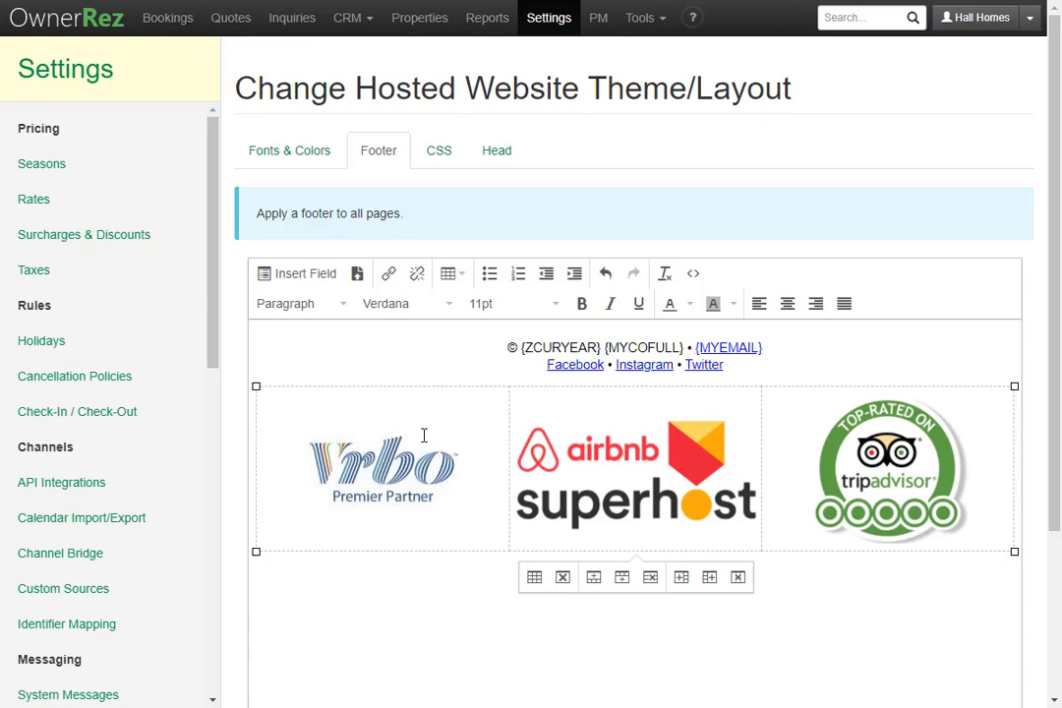
Step: Save and close the footer editor, then scroll the hosted test site to its badge footer
{"action": "scroll", "coordinate": [344, 324], "scroll_direction": "down", "scroll_amount": 3}
{"action": "left_click", "coordinate": [332, 619]}
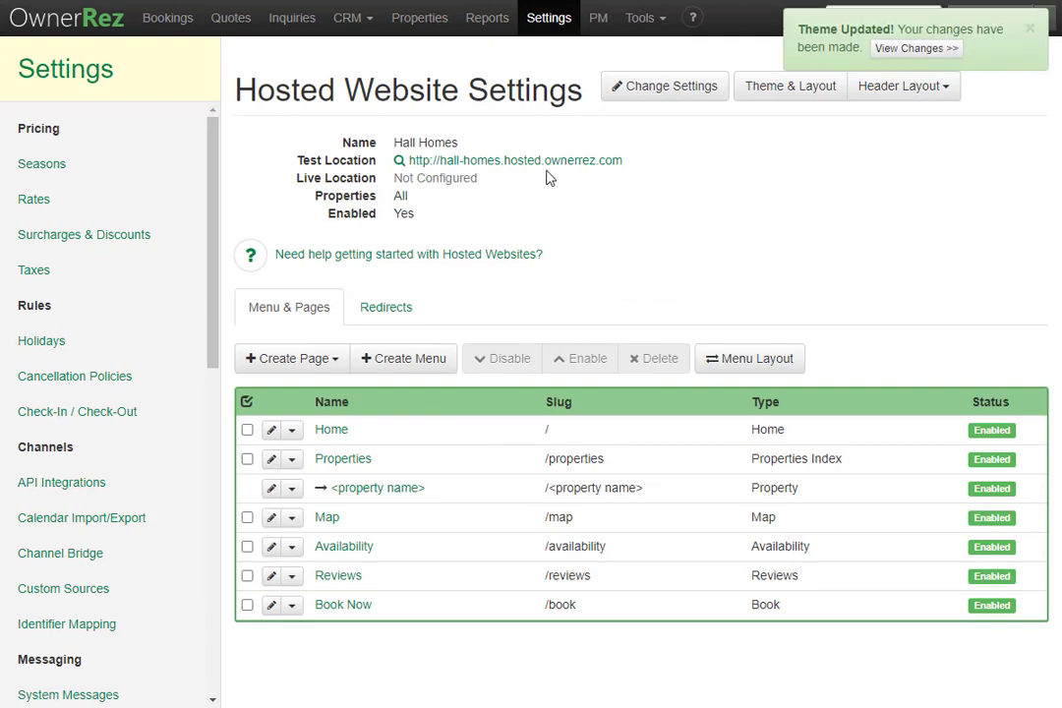
{"action": "left_click", "coordinate": [550, 163]}
{"action": "scroll", "coordinate": [571, 221], "scroll_direction": "down", "scroll_amount": 5}
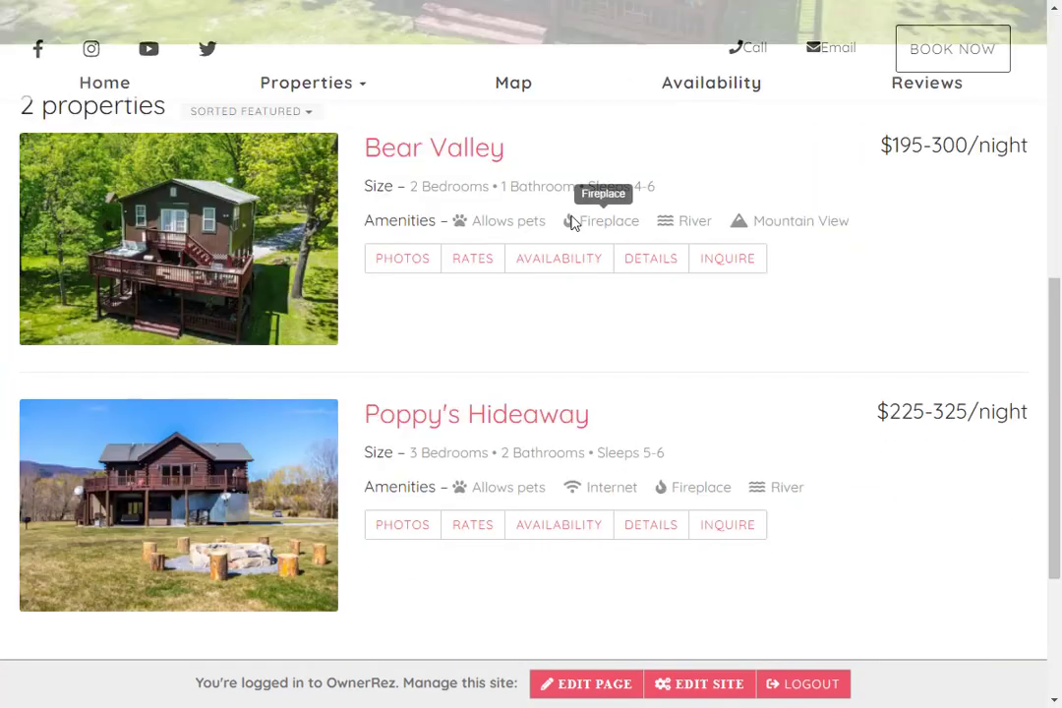
{"action": "scroll", "coordinate": [578, 431], "scroll_direction": "down", "scroll_amount": 3}
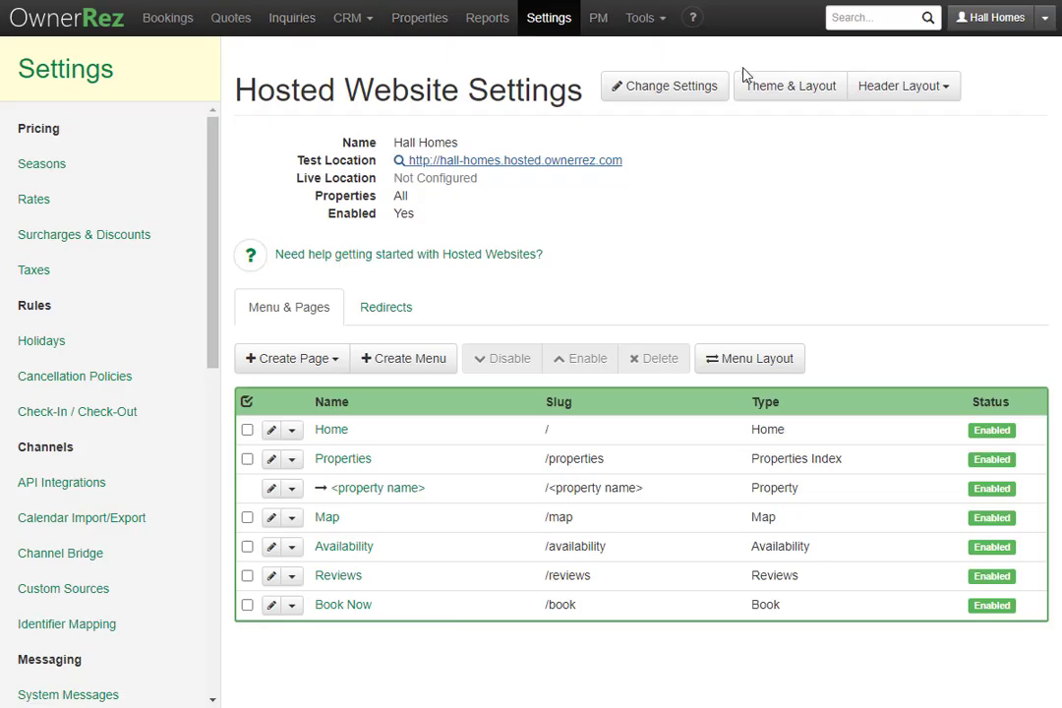
Step: Open the Footer tab under Theme & Layout and view its HTML source, cancelling without edits
{"action": "left_click", "coordinate": [781, 85]}
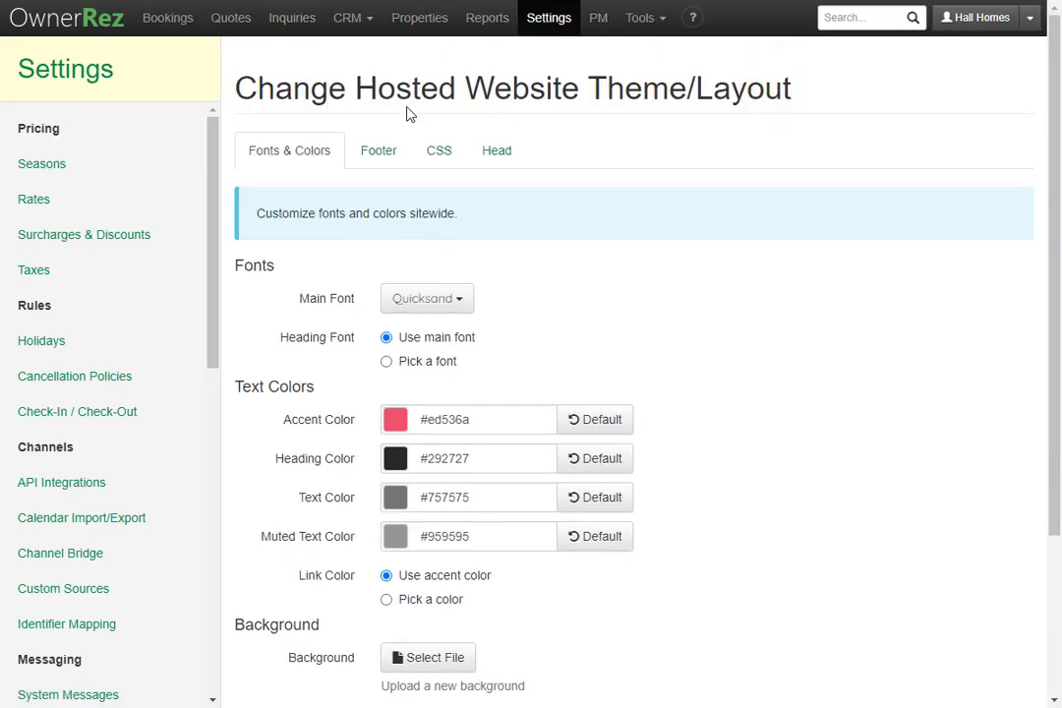
{"action": "left_click", "coordinate": [374, 155]}
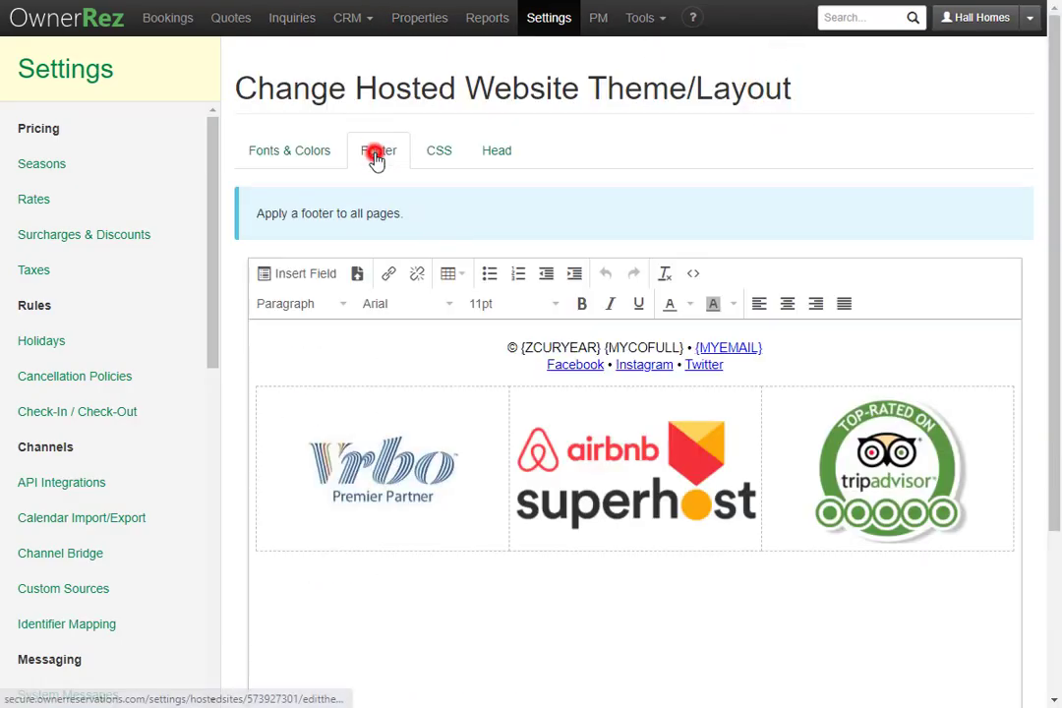
{"action": "left_click", "coordinate": [693, 277]}
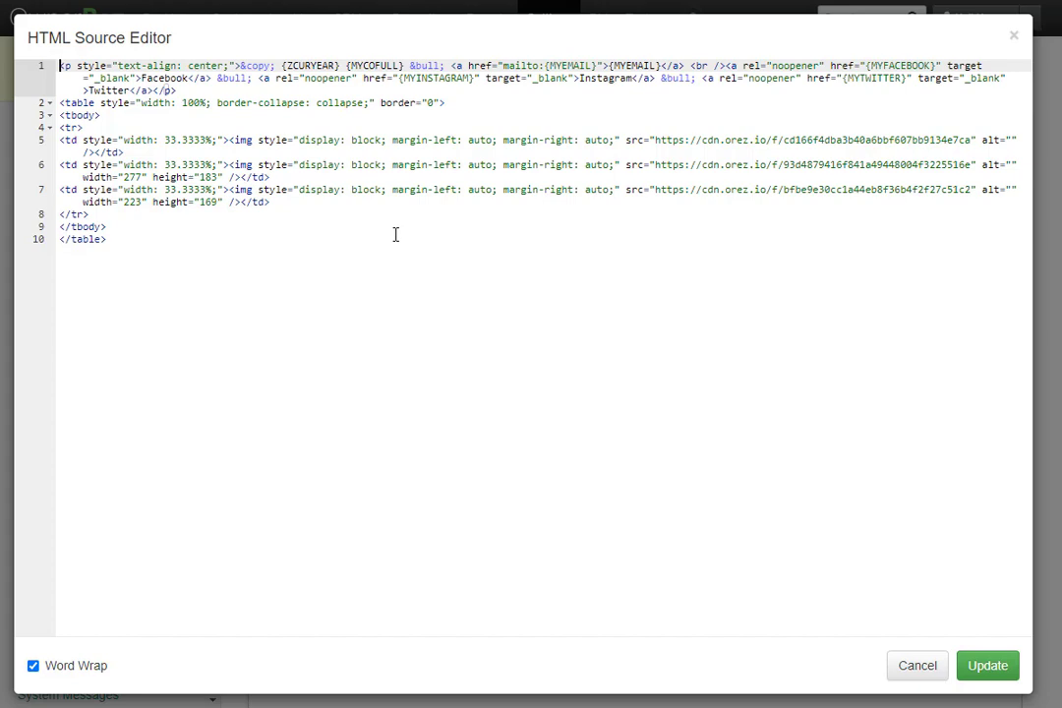
{"action": "left_click", "coordinate": [906, 675]}
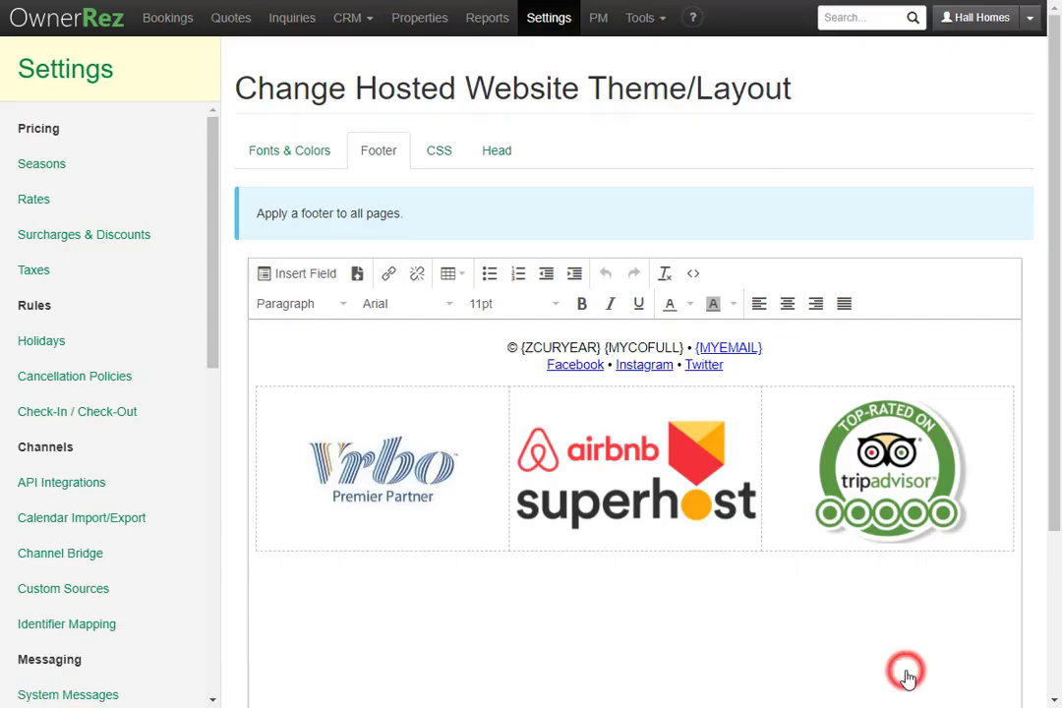